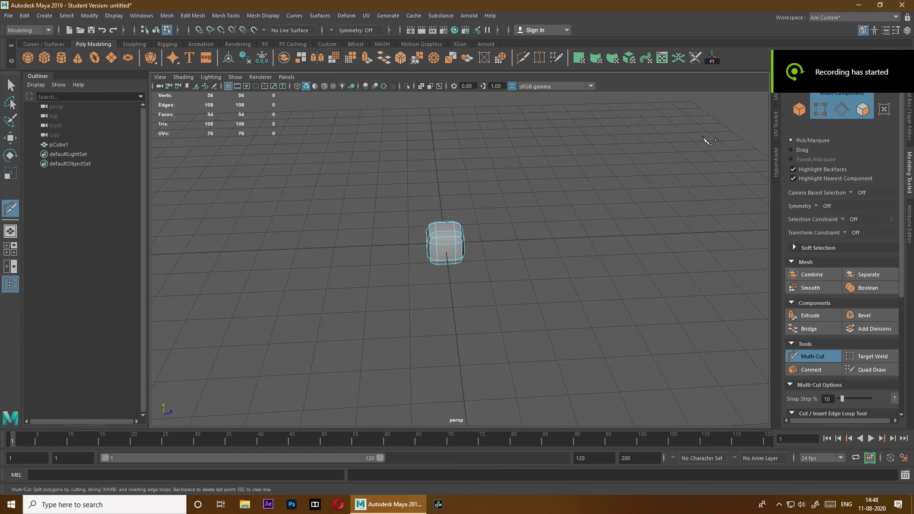
- Orbit the perspective view around the bevelled, cut-up cube
{"action": "mouse_move", "coordinate": [569, 227]}
{"action": "left_mouse_down", "text": "alt"}
{"action": "mouse_move", "coordinate": [582, 241]}
{"action": "mouse_move", "coordinate": [508, 260]}
{"action": "mouse_move", "coordinate": [570, 254]}
{"action": "mouse_move", "coordinate": [537, 210]}
{"action": "mouse_move", "coordinate": [522, 251]}
{"action": "mouse_move", "coordinate": [460, 210]}
{"action": "mouse_move", "coordinate": [559, 245]}
{"action": "mouse_move", "coordinate": [557, 224]}
{"action": "mouse_move", "coordinate": [547, 247]}
{"action": "mouse_move", "coordinate": [655, 262]}
{"action": "mouse_move", "coordinate": [510, 194]}
{"action": "mouse_move", "coordinate": [439, 205]}
{"action": "left_mouse_up", "text": "alt"}
- Finish the last Multi-Cut edge across the cube's top, then delete pCube1 in Object Mode
{"action": "left_click", "coordinate": [423, 216]}
{"action": "left_click", "coordinate": [462, 191]}
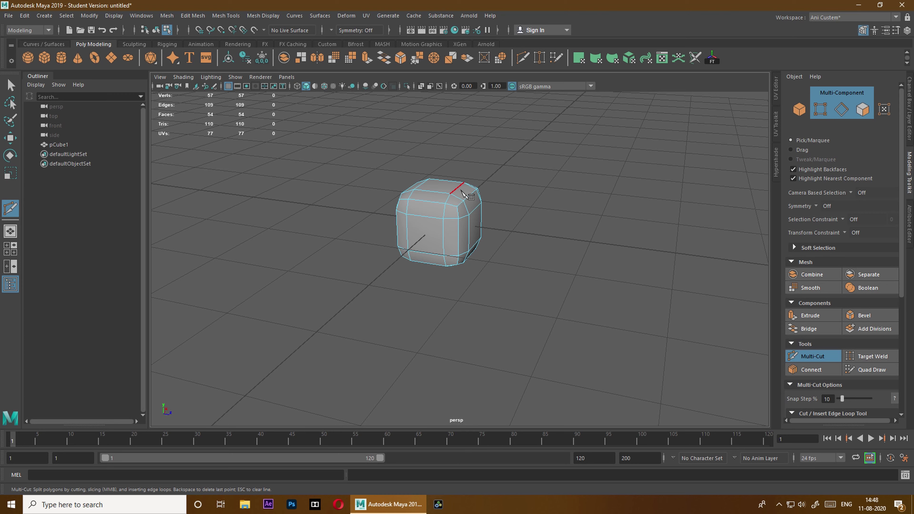
{"action": "key", "text": "w"}
{"action": "right_click", "coordinate": [483, 184]}
{"action": "left_click", "coordinate": [483, 184]}
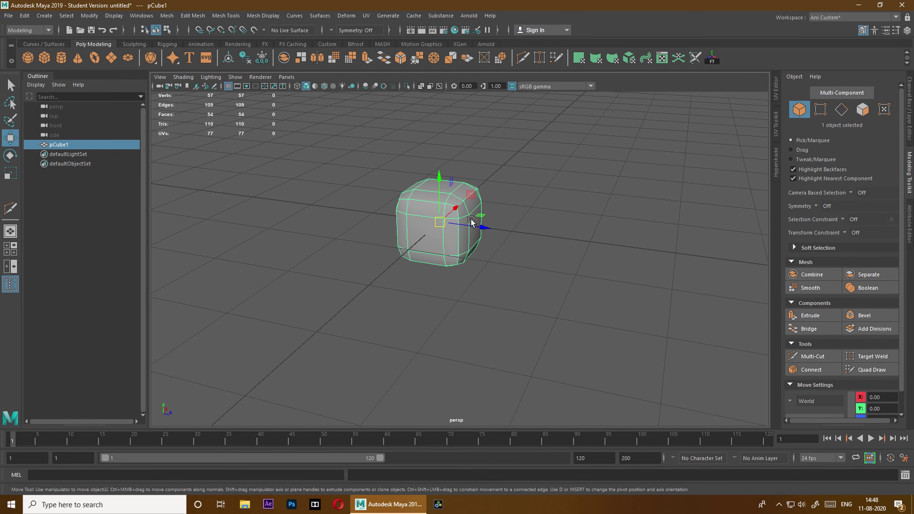
{"action": "key", "text": "Delete"}
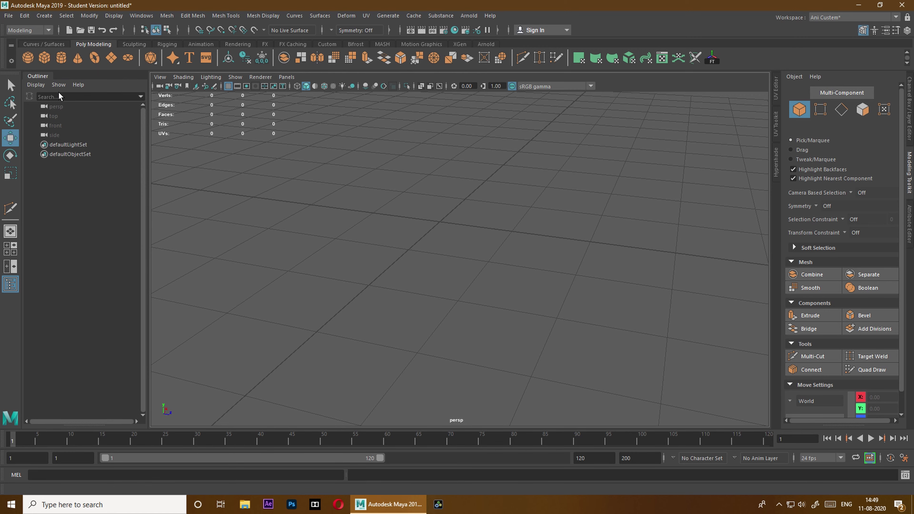
- Create a polygon cube, drag it along Y, and box-select four of its vertices
{"action": "left_click", "coordinate": [44, 58]}
{"action": "mouse_move", "coordinate": [445, 195]}
{"action": "left_mouse_down"}
{"action": "mouse_move", "coordinate": [444, 153]}
{"action": "mouse_move", "coordinate": [462, 216]}
{"action": "mouse_move", "coordinate": [447, 216]}
{"action": "mouse_move", "coordinate": [484, 245]}
{"action": "mouse_move", "coordinate": [537, 241]}
{"action": "left_mouse_up"}
{"action": "right_click_drag", "start_coordinate": [442, 194], "coordinate": [409, 194]}
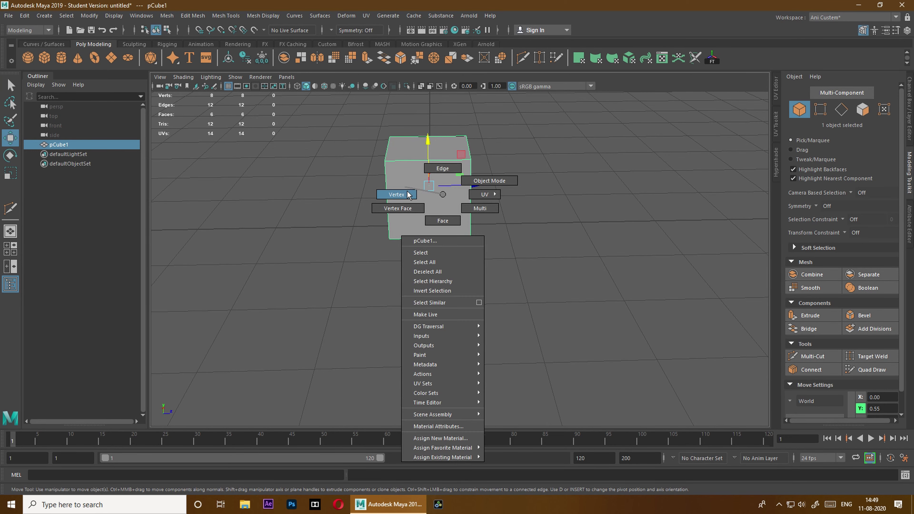
{"action": "mouse_move", "coordinate": [378, 207]}
{"action": "left_mouse_down"}
{"action": "mouse_move", "coordinate": [688, 280]}
{"action": "mouse_move", "coordinate": [496, 270]}
{"action": "mouse_move", "coordinate": [649, 253]}
{"action": "mouse_move", "coordinate": [526, 301]}
{"action": "left_mouse_up"}
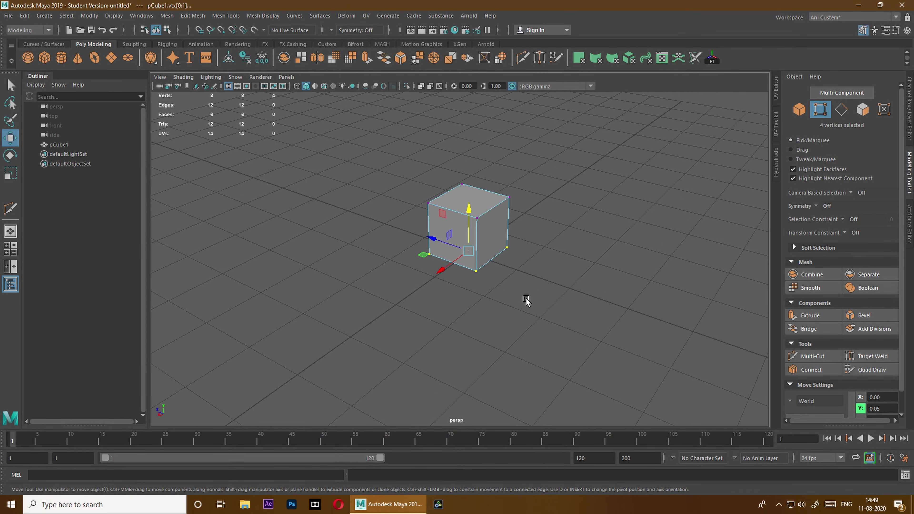
- Return to Object Mode and lift the cube slightly above the grid along Y
{"action": "scroll", "coordinate": [526, 301], "scroll_direction": "up", "scroll_amount": 5}
{"action": "scroll", "coordinate": [529, 309], "scroll_direction": "down", "scroll_amount": 4}
{"action": "scroll", "coordinate": [532, 319], "scroll_direction": "down", "scroll_amount": 2}
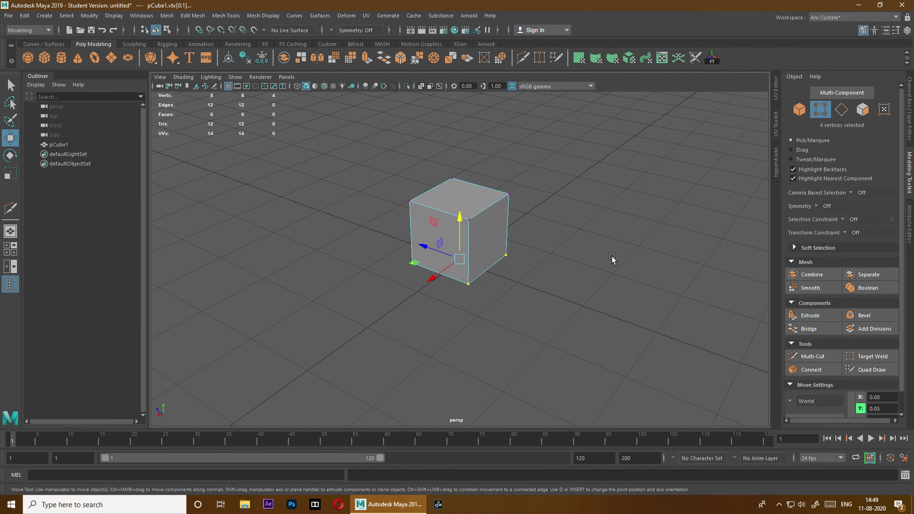
{"action": "left_click_drag", "start_coordinate": [612, 258], "coordinate": [609, 265], "text": "alt"}
{"action": "right_click_drag", "start_coordinate": [438, 218], "coordinate": [483, 196]}
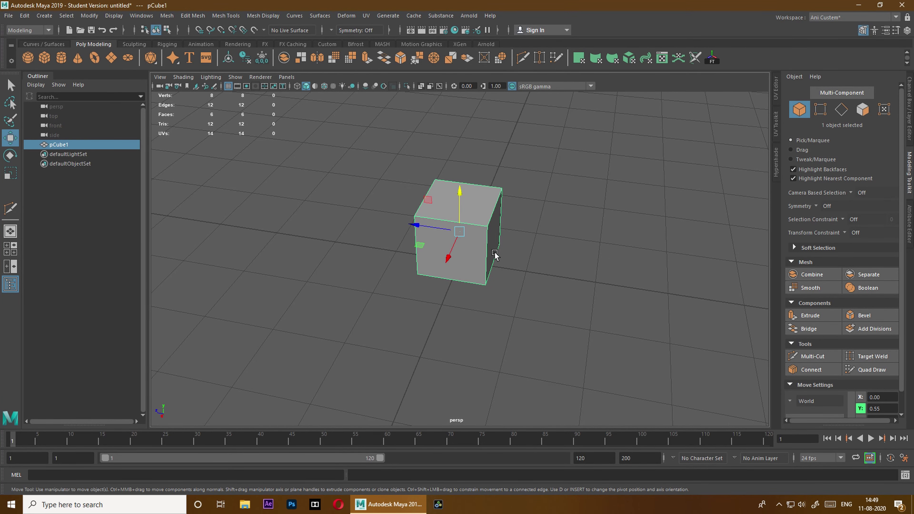
{"action": "left_click_drag", "start_coordinate": [496, 255], "coordinate": [509, 267], "text": "alt"}
{"action": "middle_click_drag", "start_coordinate": [508, 267], "coordinate": [403, 292]}
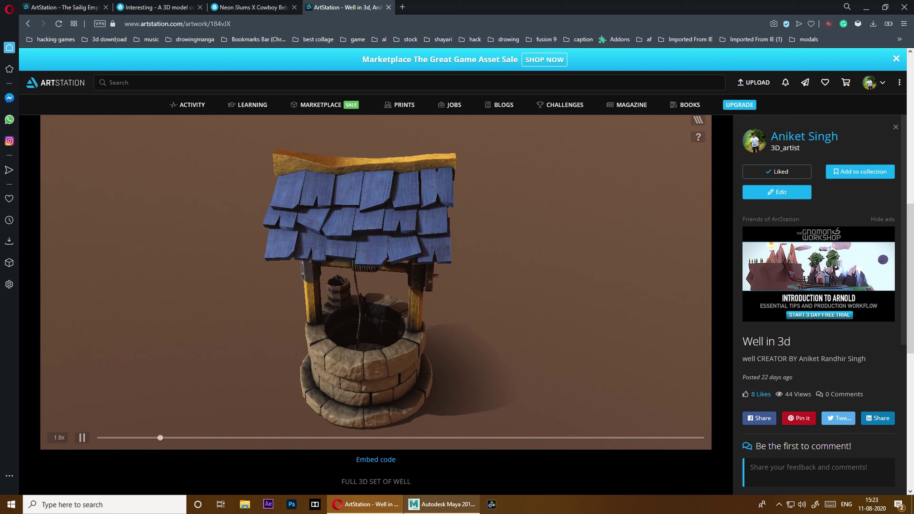
- Play and scrub ahead in the Well in 3d turntable video
{"action": "left_click", "coordinate": [441, 505]}
{"action": "mouse_move", "coordinate": [468, 288]}
{"action": "left_mouse_down", "text": "alt"}
{"action": "mouse_move", "coordinate": [477, 271]}
{"action": "mouse_move", "coordinate": [486, 305]}
{"action": "mouse_move", "coordinate": [516, 294]}
{"action": "left_mouse_up", "text": "alt"}
{"action": "scroll", "coordinate": [516, 293], "scroll_direction": "down", "scroll_amount": 5}
- Browse The Sailig Empire artwork renders, then go back to the Unreal channel page
{"action": "left_click", "coordinate": [366, 505]}
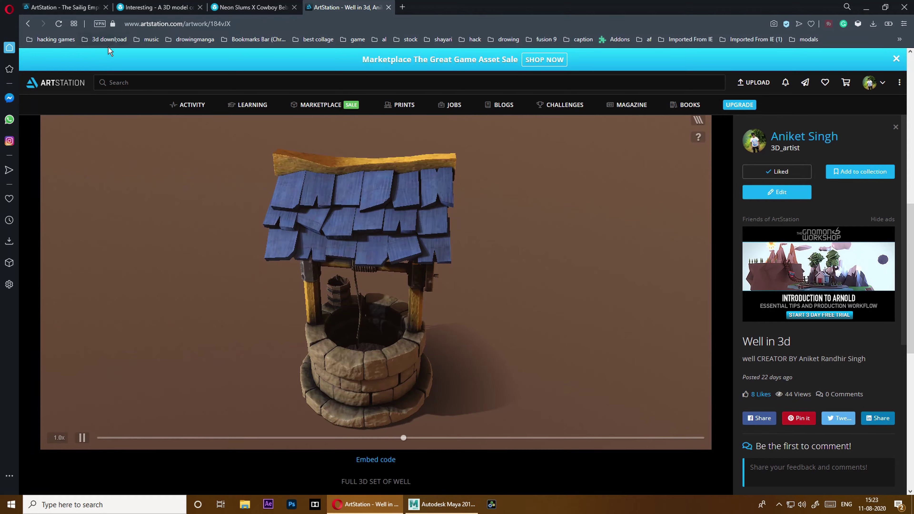
{"action": "left_click", "coordinate": [58, 7]}
{"action": "scroll", "coordinate": [364, 283], "scroll_direction": "up", "scroll_amount": 3}
{"action": "scroll", "coordinate": [369, 286], "scroll_direction": "up", "scroll_amount": 5}
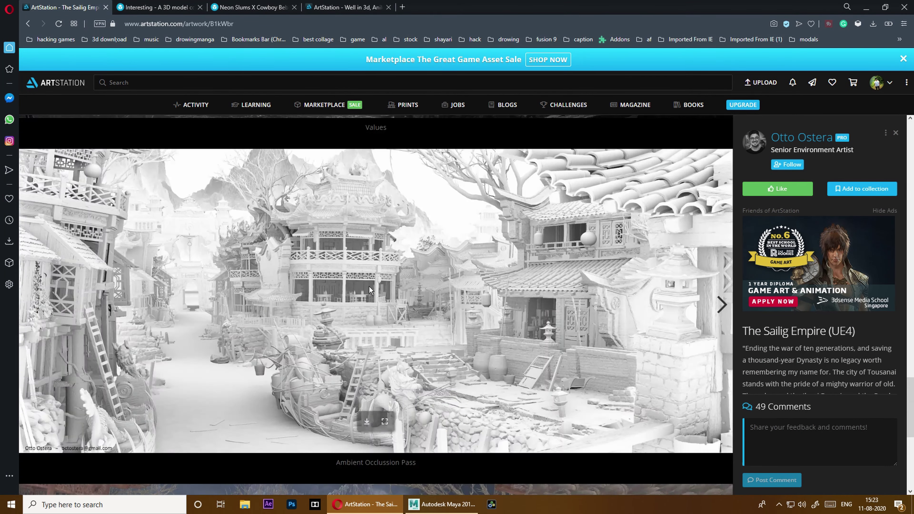
{"action": "scroll", "coordinate": [369, 286], "scroll_direction": "up", "scroll_amount": 10}
{"action": "left_click", "coordinate": [28, 24]}
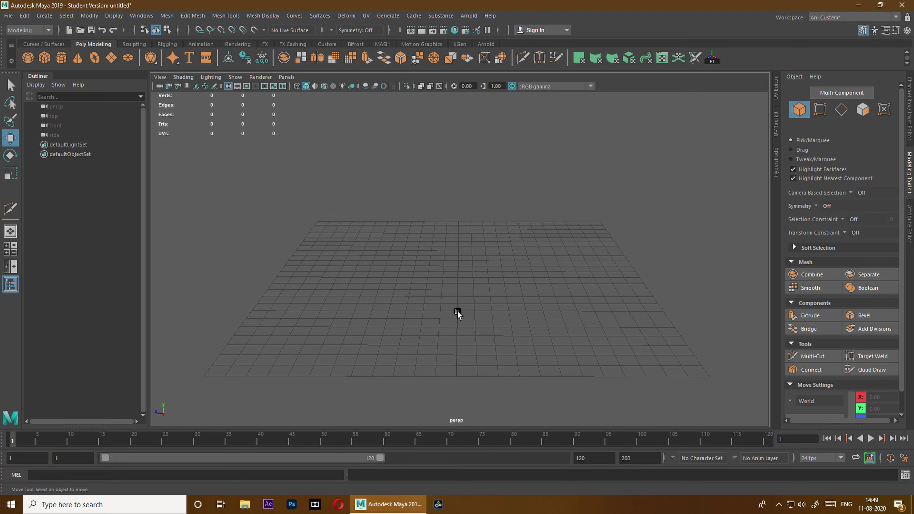
- Hide the Outliner, then tumble, dolly and pan the perspective view over the empty grid
{"action": "left_click", "coordinate": [10, 284]}
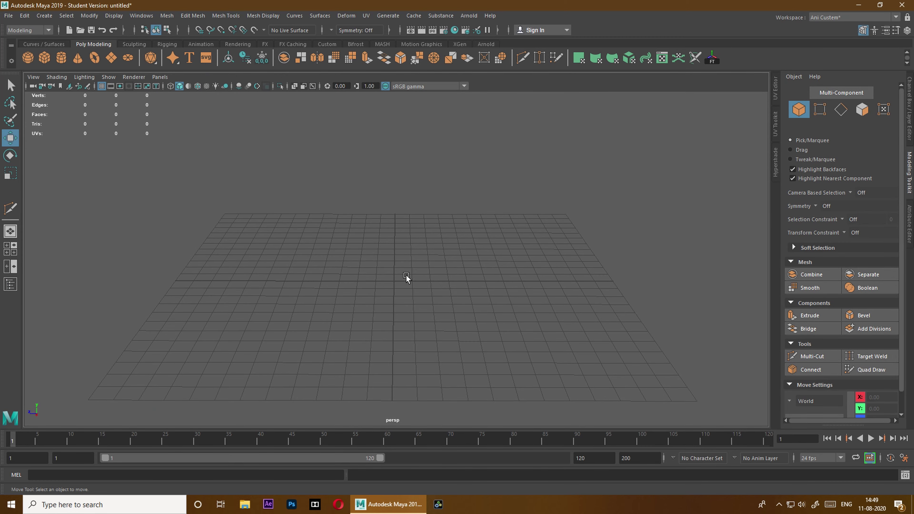
{"action": "left_click_drag", "start_coordinate": [340, 269], "coordinate": [402, 274], "text": "alt"}
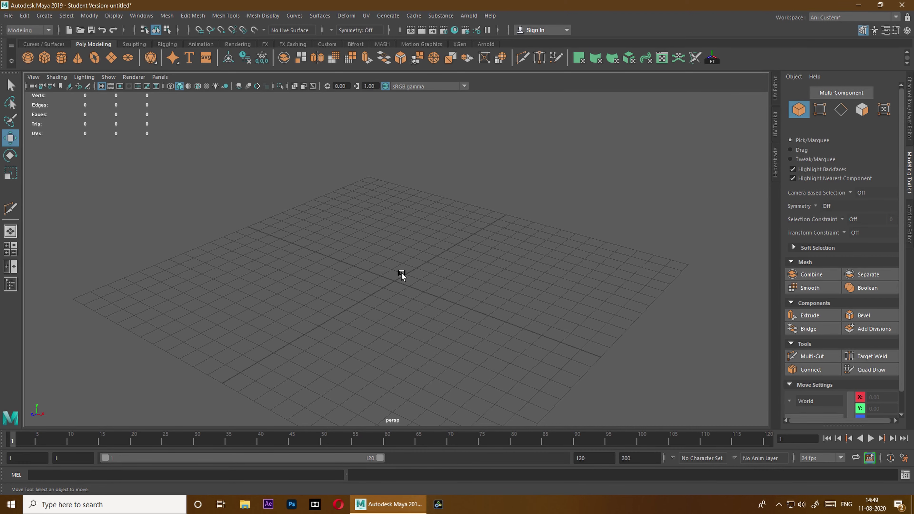
{"action": "mouse_move", "coordinate": [403, 273]}
{"action": "left_mouse_down", "text": "alt"}
{"action": "mouse_move", "coordinate": [293, 279]}
{"action": "mouse_move", "coordinate": [396, 234]}
{"action": "left_mouse_up", "text": "alt"}
{"action": "mouse_move", "coordinate": [397, 234]}
{"action": "right_mouse_down", "text": "alt"}
{"action": "mouse_move", "coordinate": [423, 391]}
{"action": "mouse_move", "coordinate": [405, 291]}
{"action": "right_mouse_up", "text": "alt"}
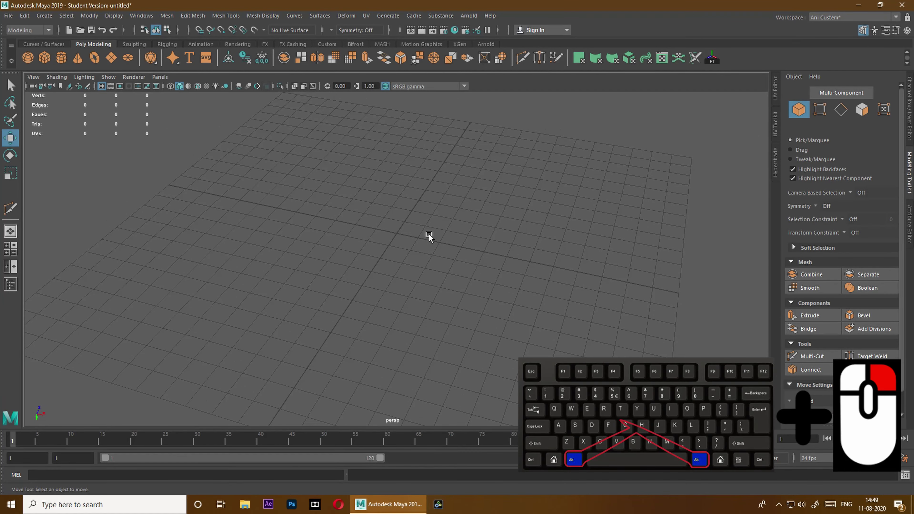
{"action": "right_click_drag", "start_coordinate": [431, 239], "coordinate": [417, 227], "text": "alt"}
{"action": "scroll", "coordinate": [417, 228], "scroll_direction": "down", "scroll_amount": 1}
{"action": "scroll", "coordinate": [417, 236], "scroll_direction": "down", "scroll_amount": 1}
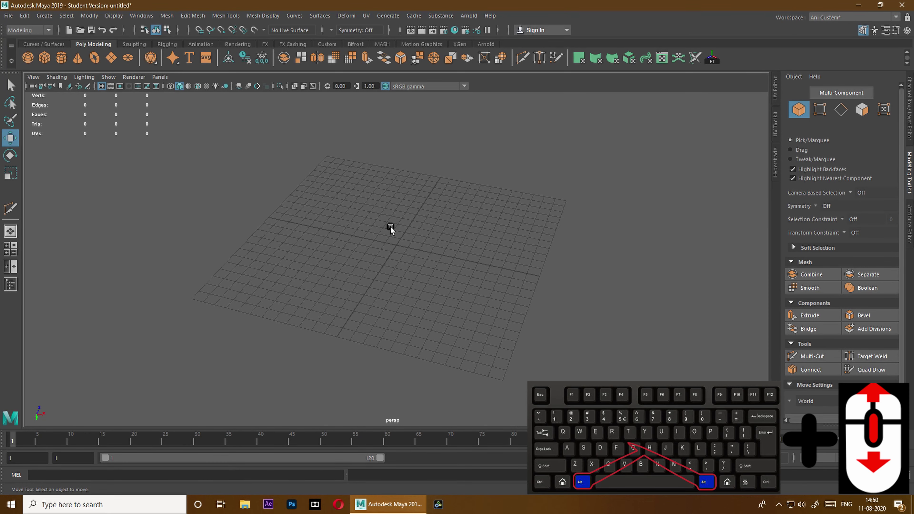
{"action": "mouse_move", "coordinate": [440, 232]}
{"action": "middle_mouse_down", "text": "alt"}
{"action": "mouse_move", "coordinate": [251, 231]}
{"action": "mouse_move", "coordinate": [679, 235]}
{"action": "mouse_move", "coordinate": [545, 261]}
{"action": "mouse_move", "coordinate": [444, 259]}
{"action": "mouse_move", "coordinate": [494, 240]}
{"action": "mouse_move", "coordinate": [426, 263]}
{"action": "mouse_move", "coordinate": [476, 273]}
{"action": "middle_mouse_up", "text": "alt"}
{"action": "scroll", "coordinate": [435, 264], "scroll_direction": "up", "scroll_amount": 5}
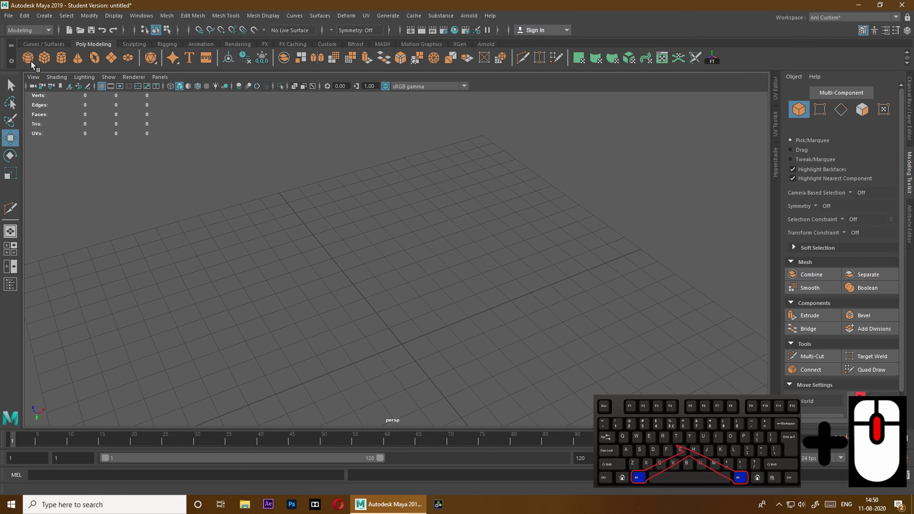
- Create polygon cube pCube1 at the origin from the Poly Modeling shelf and orbit around it
{"action": "left_click", "coordinate": [45, 58]}
{"action": "scroll", "coordinate": [346, 281], "scroll_direction": "down", "scroll_amount": 5}
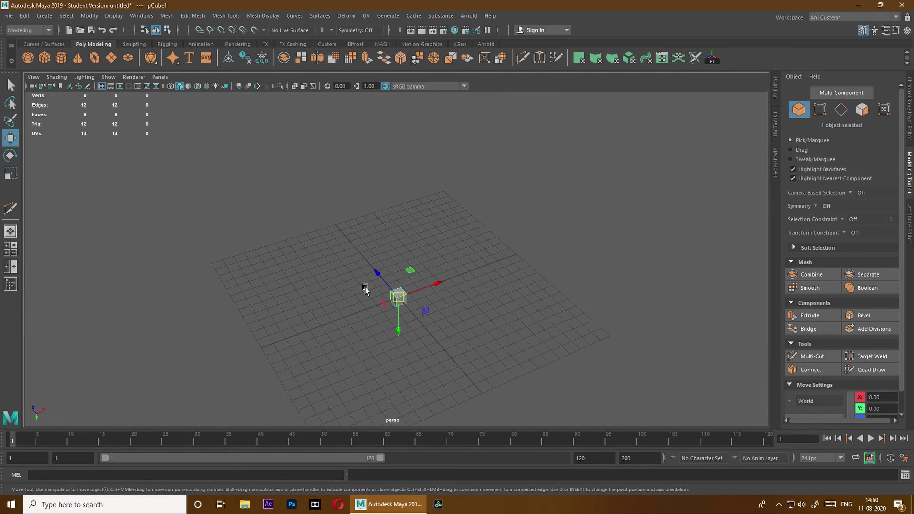
{"action": "left_click_drag", "start_coordinate": [508, 311], "coordinate": [509, 324], "text": "alt"}
{"action": "middle_click_drag", "start_coordinate": [510, 323], "coordinate": [534, 258], "text": "alt"}
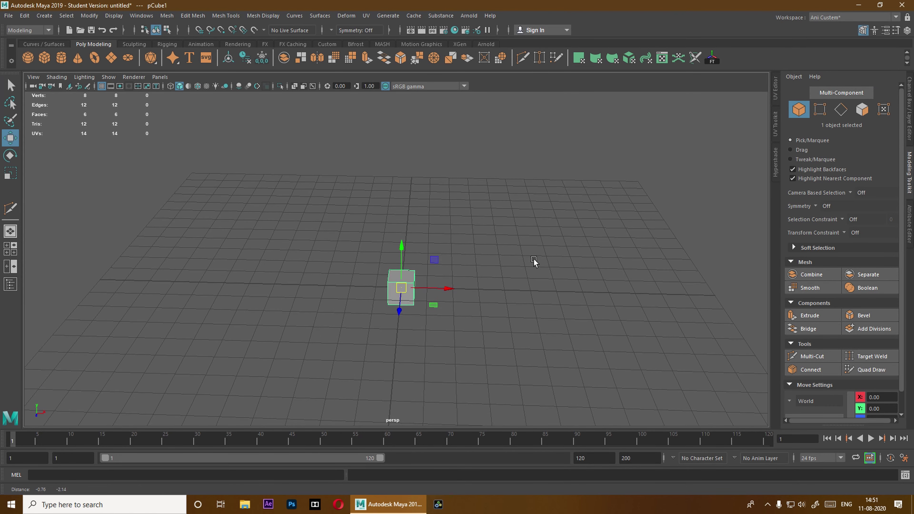
{"action": "mouse_move", "coordinate": [533, 259]}
{"action": "left_mouse_down", "text": "alt"}
{"action": "mouse_move", "coordinate": [541, 268]}
{"action": "mouse_move", "coordinate": [532, 276]}
{"action": "left_mouse_up", "text": "alt"}
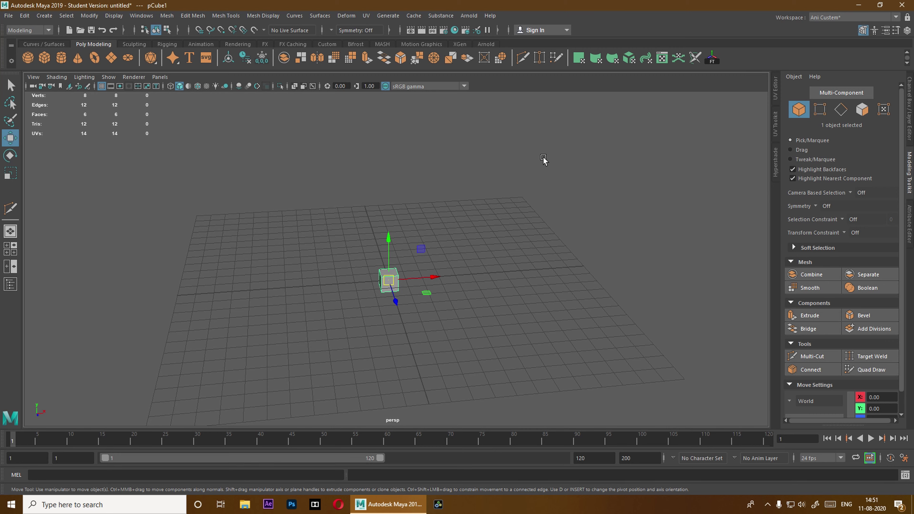
- Reopen the Outliner, select the top, front and persp cameras, and switch to four views
{"action": "left_click", "coordinate": [14, 288]}
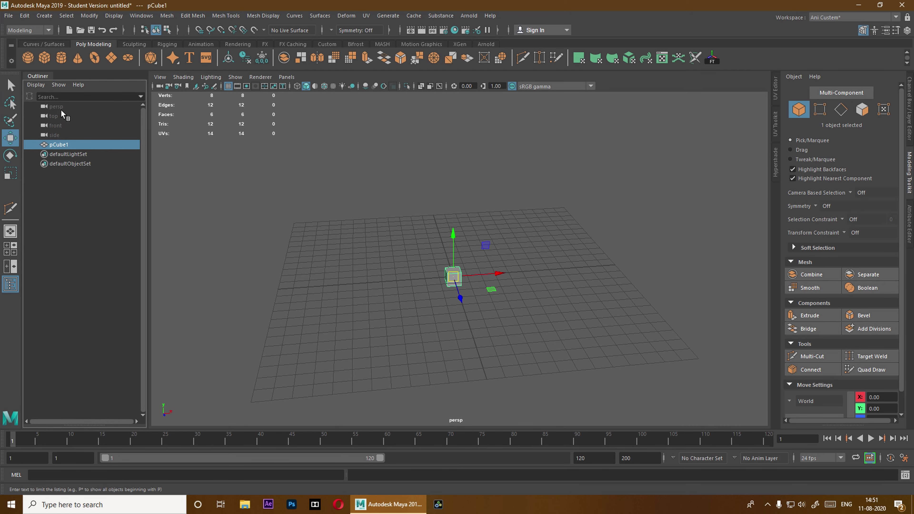
{"action": "left_click", "coordinate": [60, 114]}
{"action": "left_click", "coordinate": [63, 122]}
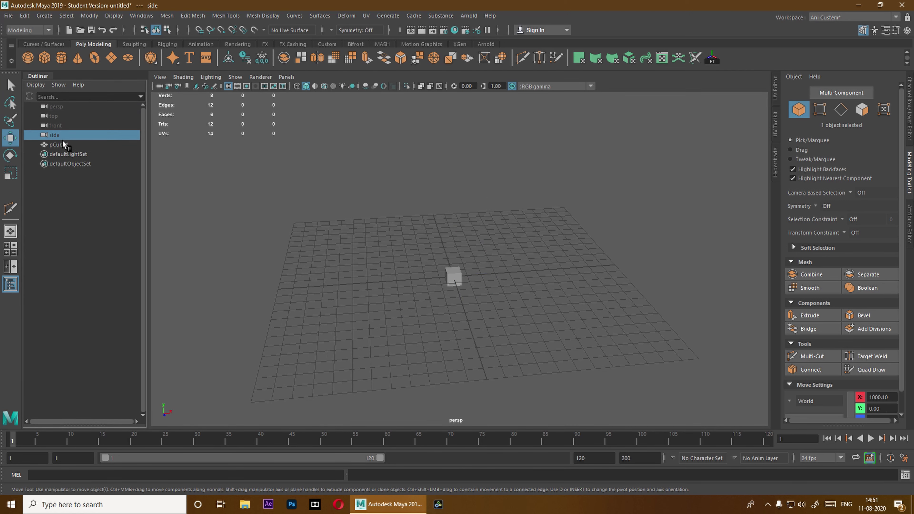
{"action": "left_click", "coordinate": [55, 107]}
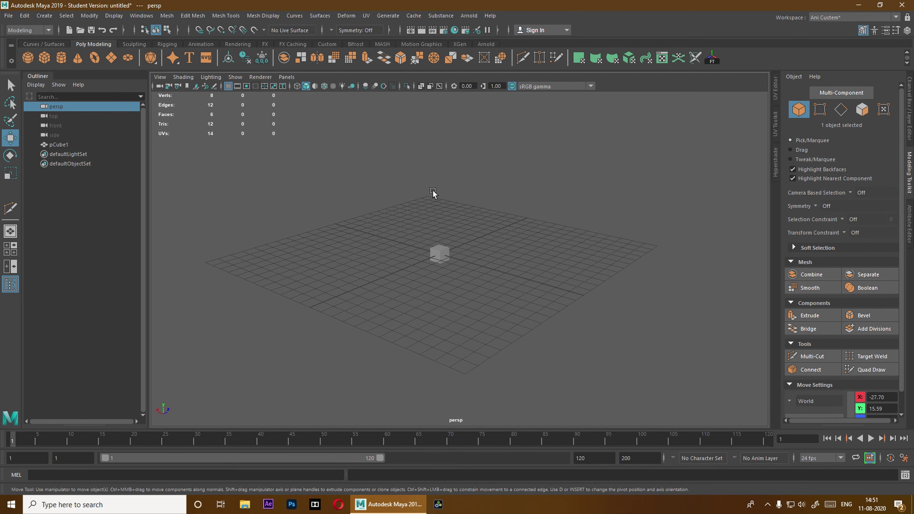
{"action": "key", "text": "space"}
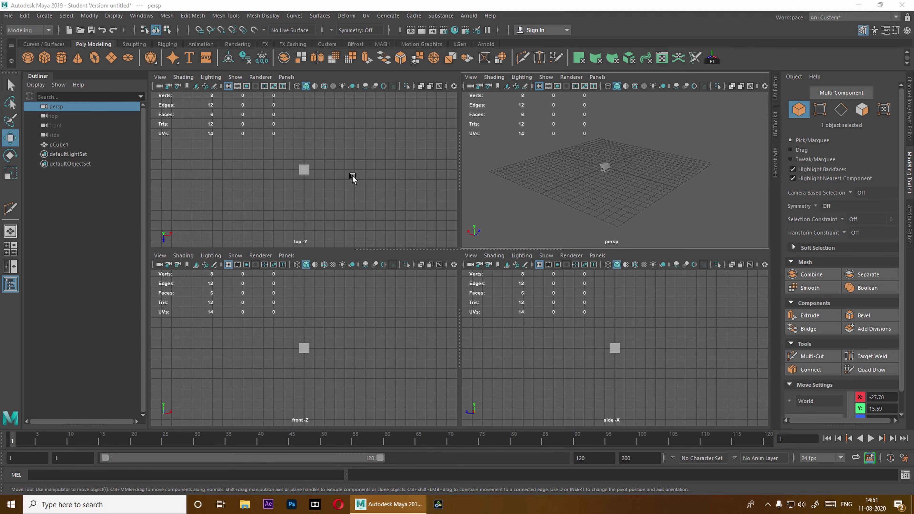
- Toggle between the single top view and the four-view layout with Space
{"action": "key", "text": "space"}
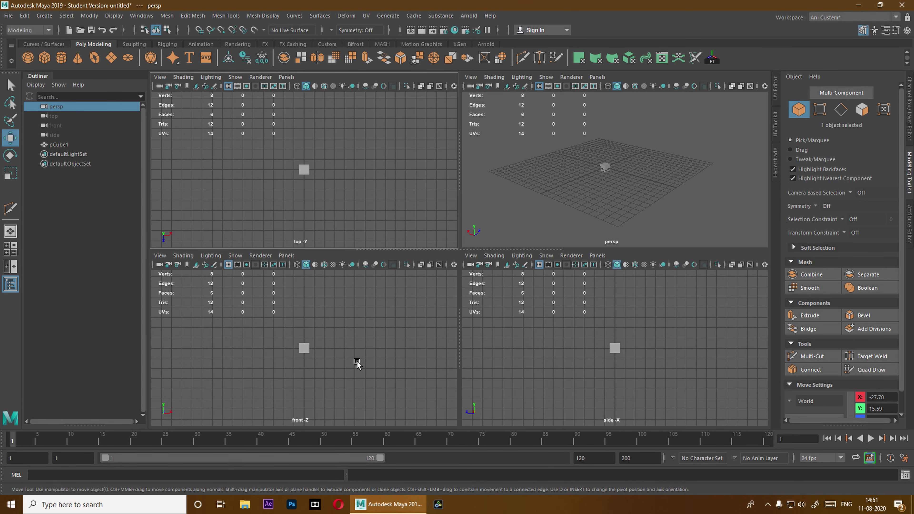
{"action": "key", "text": "space"}
{"action": "key", "text": "space"}
{"action": "key", "text": "space"}
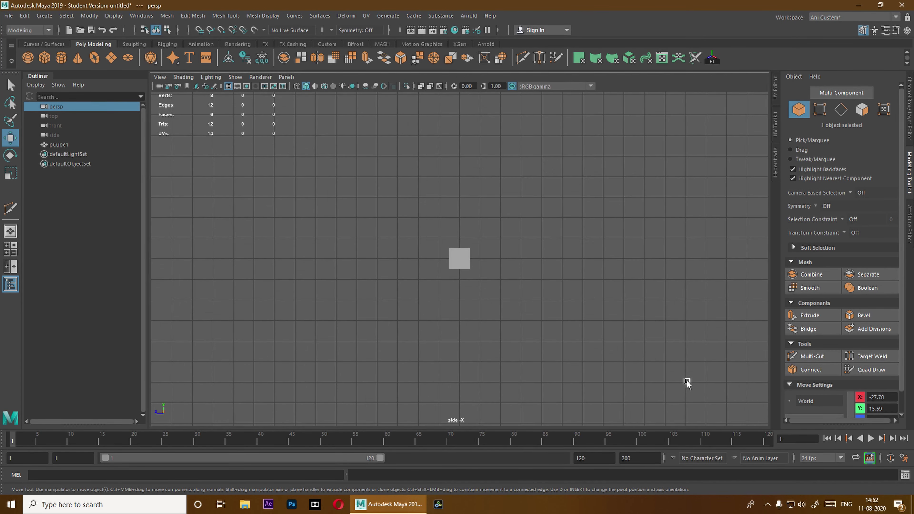
{"action": "key", "text": "space"}
{"action": "key", "text": "space"}
- Select the side camera, glance at the camera view commands, then select pCube1 in the Outliner
{"action": "left_click", "coordinate": [64, 125]}
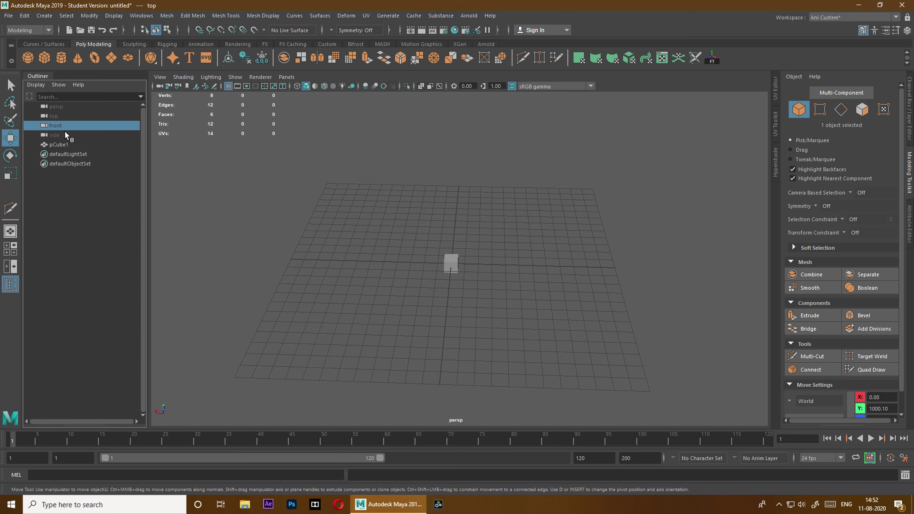
{"action": "left_click", "coordinate": [161, 77]}
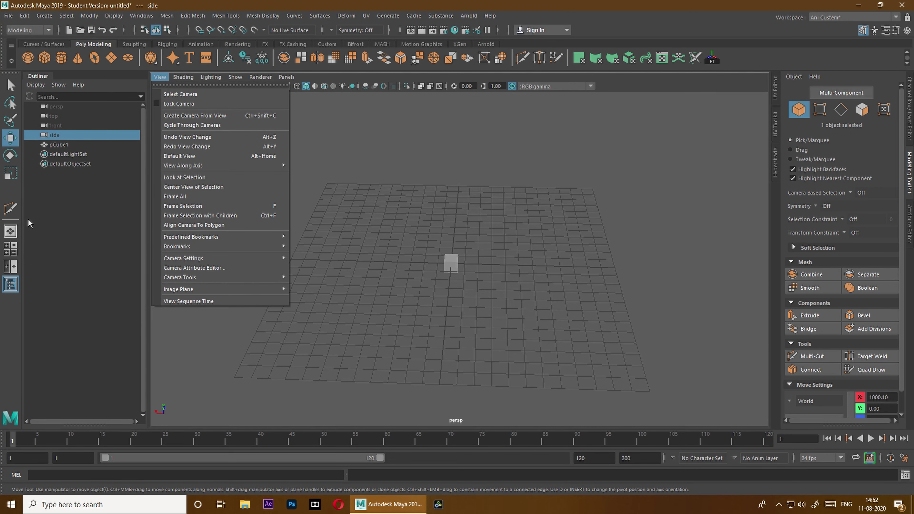
{"action": "left_click", "coordinate": [75, 153]}
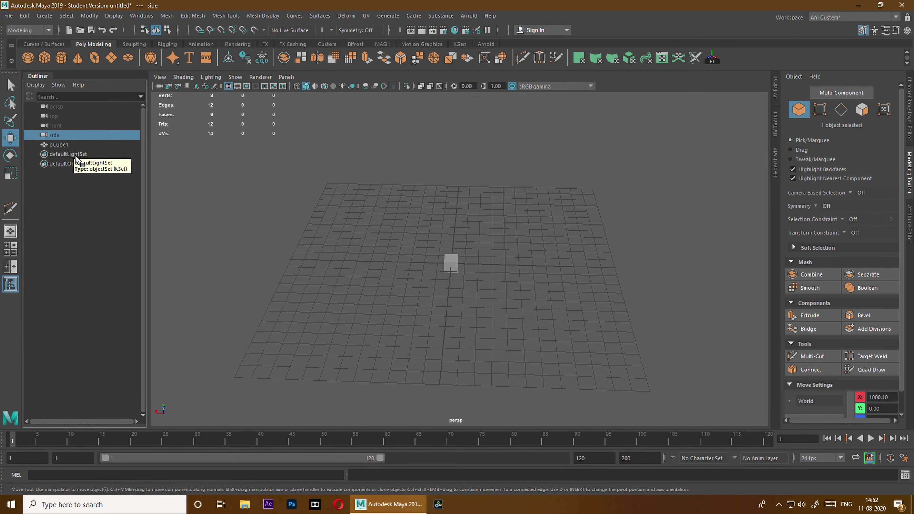
{"action": "left_click", "coordinate": [74, 145]}
{"action": "left_click_drag", "start_coordinate": [476, 282], "coordinate": [484, 281], "text": "alt"}
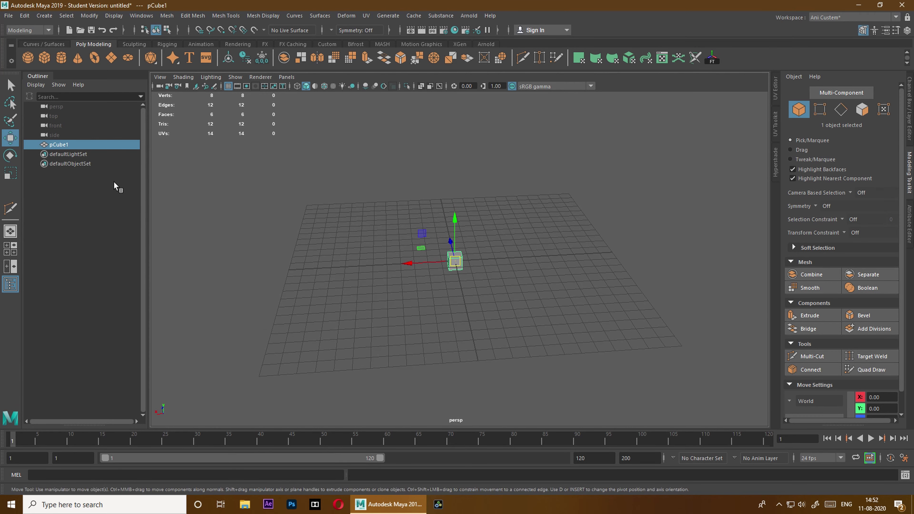
- Rename pCube1 to 'lol' in the Outliner, then frame and orbit around it
{"action": "double_click", "coordinate": [75, 146]}
{"action": "key", "text": "BackSpace"}
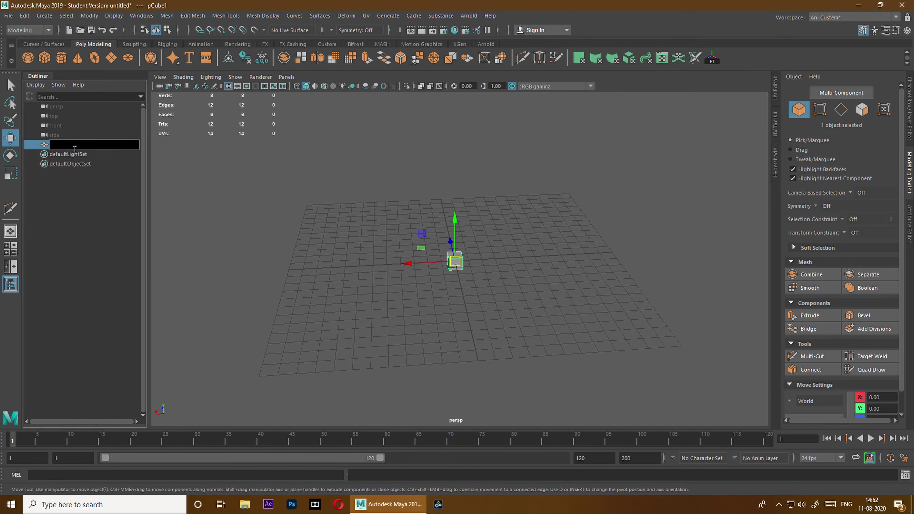
{"action": "type", "text": "lol"}
{"action": "key", "text": "Return"}
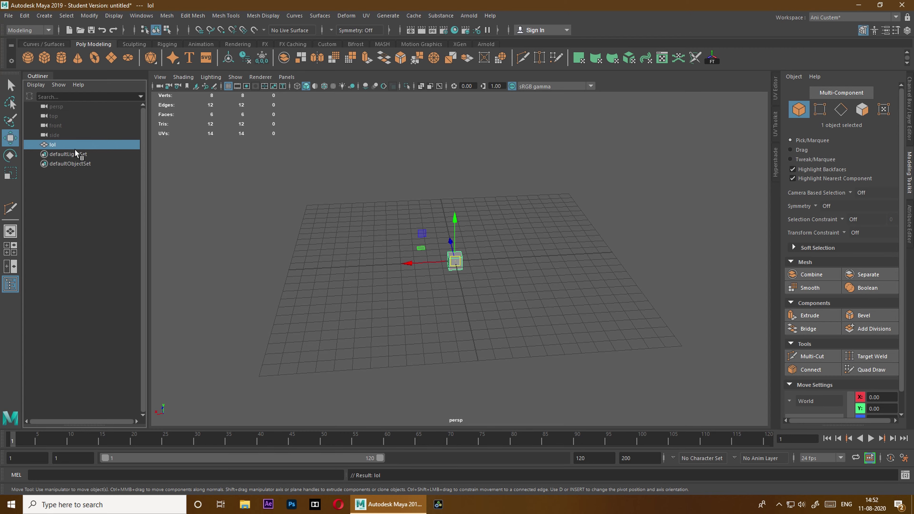
{"action": "key", "text": "f"}
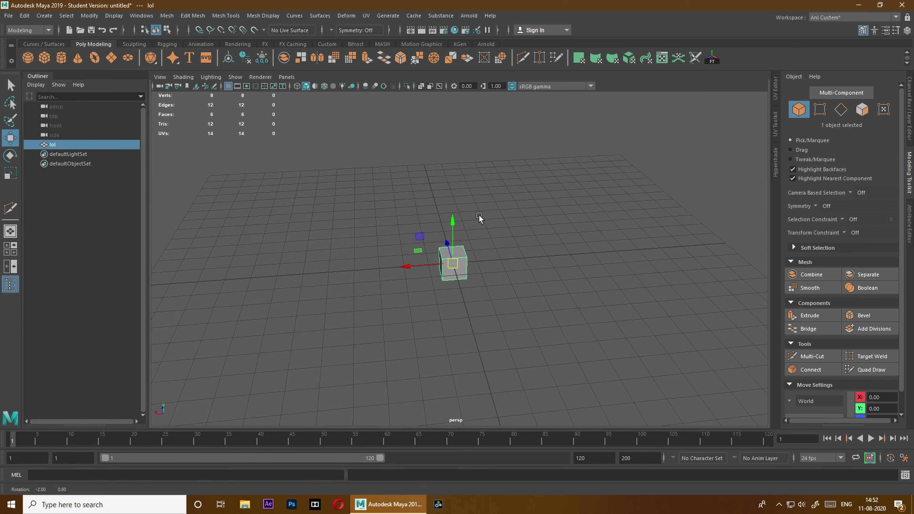
{"action": "mouse_move", "coordinate": [479, 215]}
{"action": "left_mouse_down", "text": "alt"}
{"action": "mouse_move", "coordinate": [526, 222]}
{"action": "mouse_move", "coordinate": [496, 201]}
{"action": "mouse_move", "coordinate": [619, 214]}
{"action": "mouse_move", "coordinate": [573, 239]}
{"action": "mouse_move", "coordinate": [572, 251]}
{"action": "mouse_move", "coordinate": [572, 234]}
{"action": "mouse_move", "coordinate": [538, 249]}
{"action": "mouse_move", "coordinate": [586, 249]}
{"action": "left_mouse_up", "text": "alt"}
- In the Channel Box, set polyCube1 Width to 8, then 28, Height 100, then undo
{"action": "left_click", "coordinate": [909, 108]}
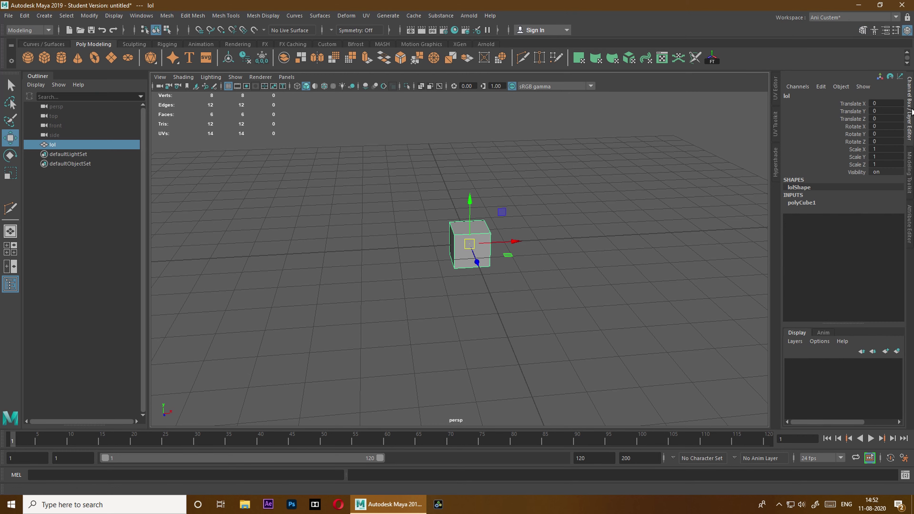
{"action": "left_click", "coordinate": [807, 206]}
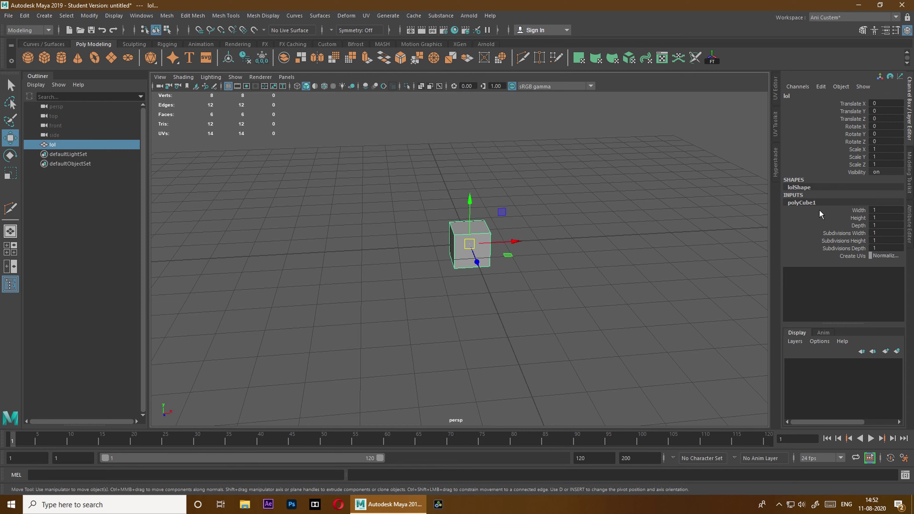
{"action": "left_click", "coordinate": [880, 210]}
{"action": "type", "text": "8"}
{"action": "key", "text": "Return"}
{"action": "type", "text": "28"}
{"action": "key", "text": "Return"}
{"action": "type", "text": "100"}
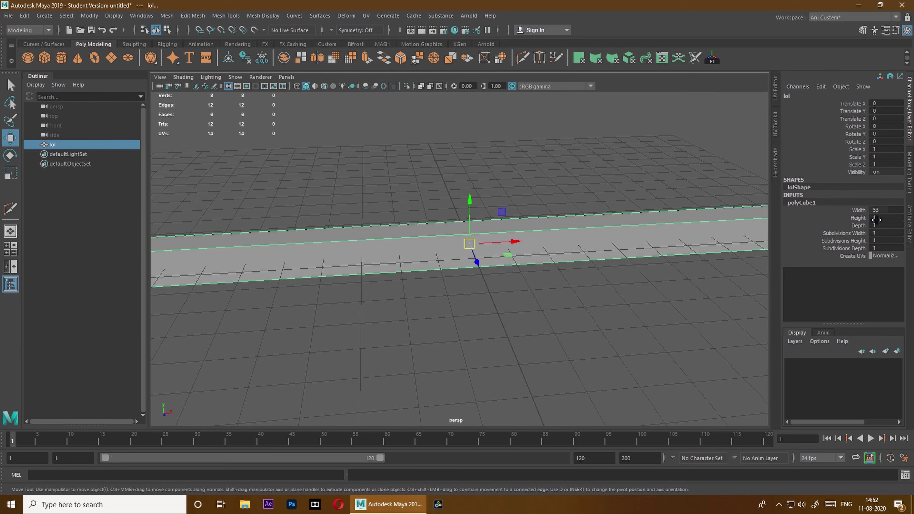
{"action": "key", "text": "Return"}
{"action": "key", "text": "ctrl+z"}
{"action": "key", "text": "ctrl+z"}
{"action": "key", "text": "ctrl+z"}
{"action": "key", "text": "ctrl+z"}
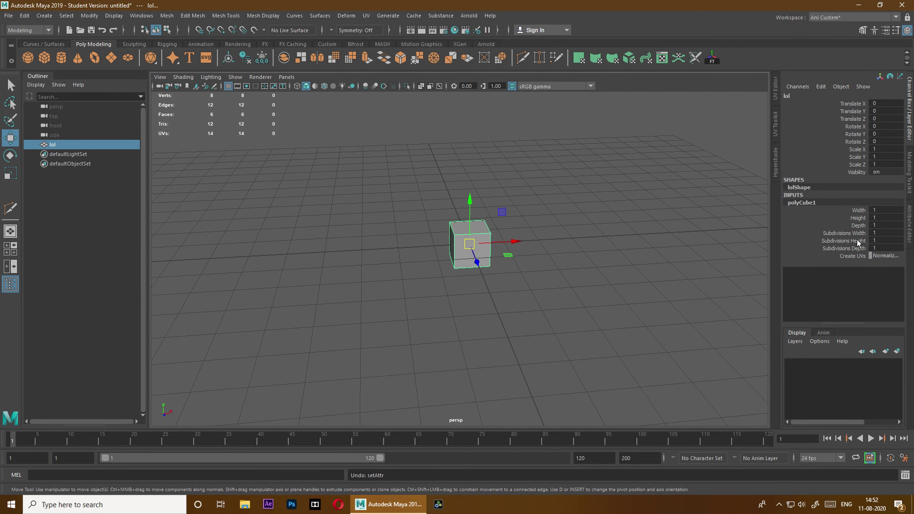
- Set Subdivisions Width to 50, then 39, then drag it back down to 1
{"action": "left_click", "coordinate": [878, 233]}
{"action": "type", "text": "50"}
{"action": "key", "text": "Return"}
{"action": "type", "text": "39"}
{"action": "key", "text": "Return"}
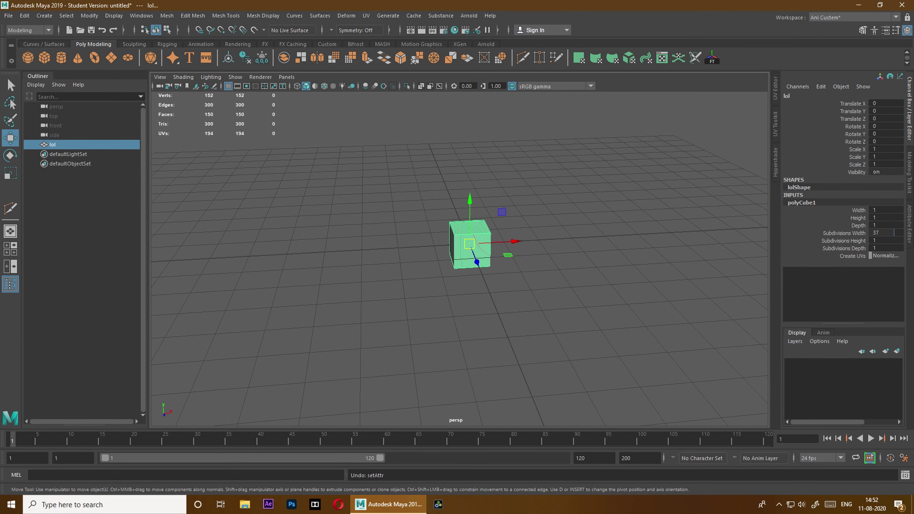
{"action": "left_click_drag", "start_coordinate": [894, 233], "coordinate": [881, 229], "text": "ctrl"}
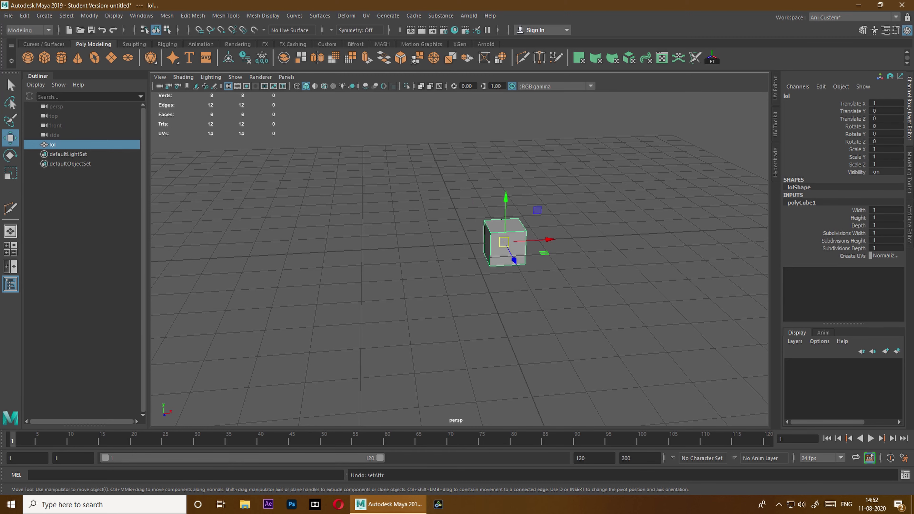
- Open the Save As window, close it without saving, and return to the move tool
{"action": "key", "text": "q"}
{"action": "key", "text": "ctrl+shift+s"}
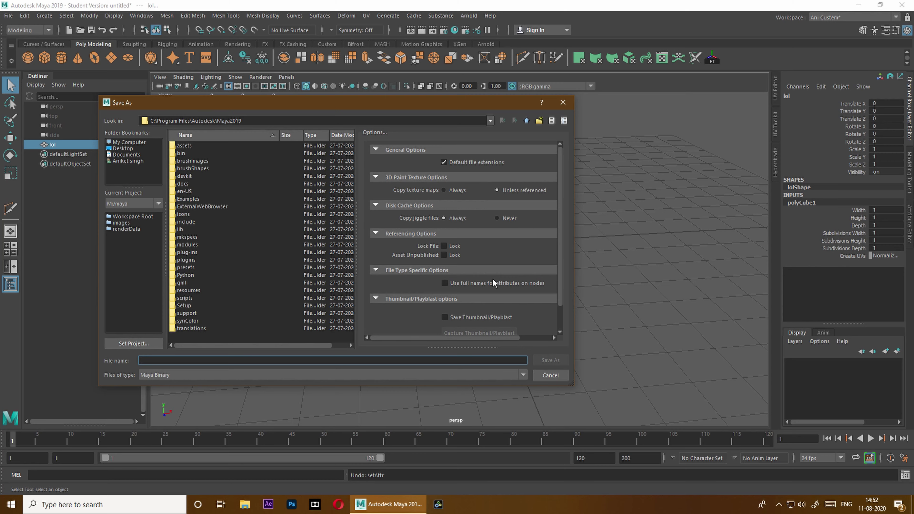
{"action": "left_click", "coordinate": [551, 375]}
{"action": "key", "text": "w"}
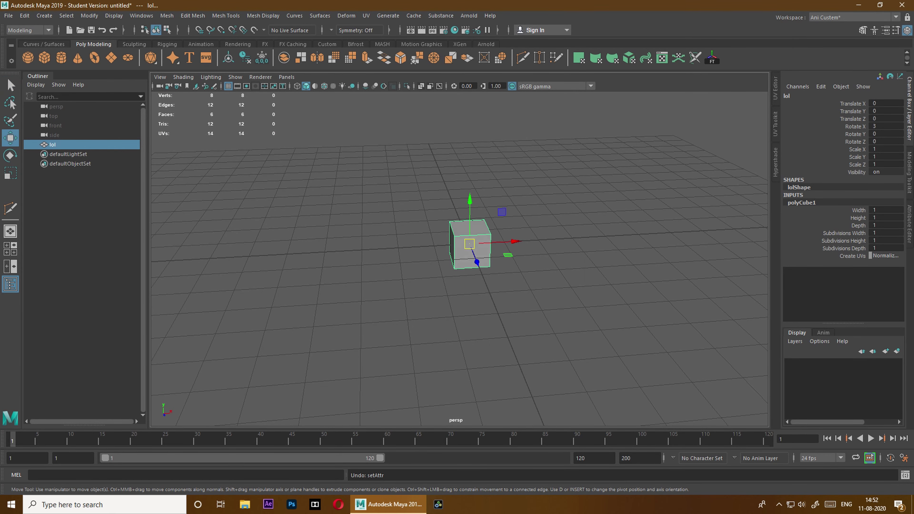
- Reset Rotate X to 0, tilt the cube about 11 degrees, then undo the rotation
{"action": "key", "text": "ctrl+z"}
{"action": "key", "text": "e"}
{"action": "left_click_drag", "start_coordinate": [478, 226], "coordinate": [476, 225]}
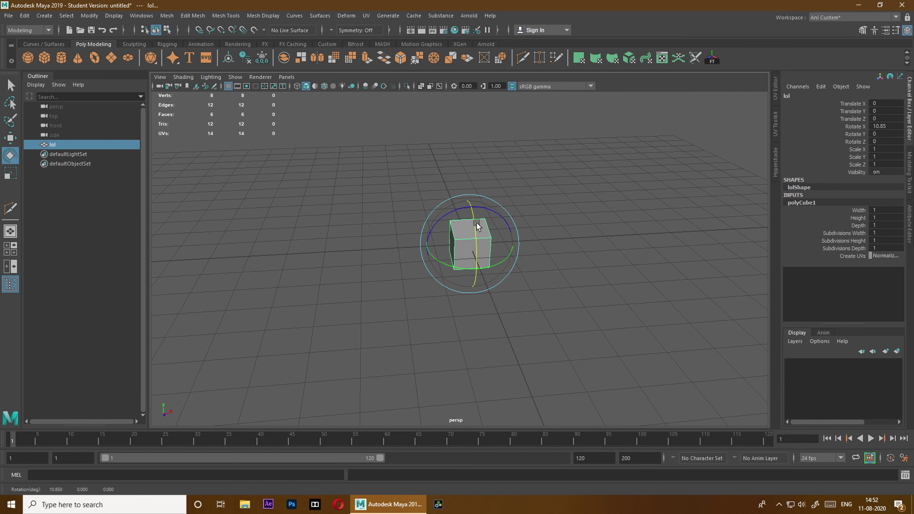
{"action": "key", "text": "ctrl+z"}
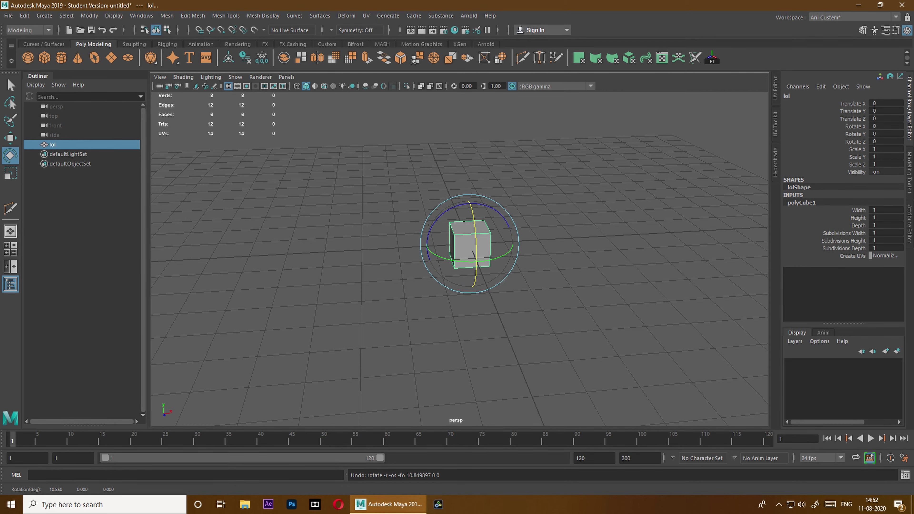
- Open polyCube1 in the Attribute Editor, try a Width of 39.429, then undo it
{"action": "key", "text": "ctrl+a"}
{"action": "left_click_drag", "start_coordinate": [467, 279], "coordinate": [462, 265], "text": "alt"}
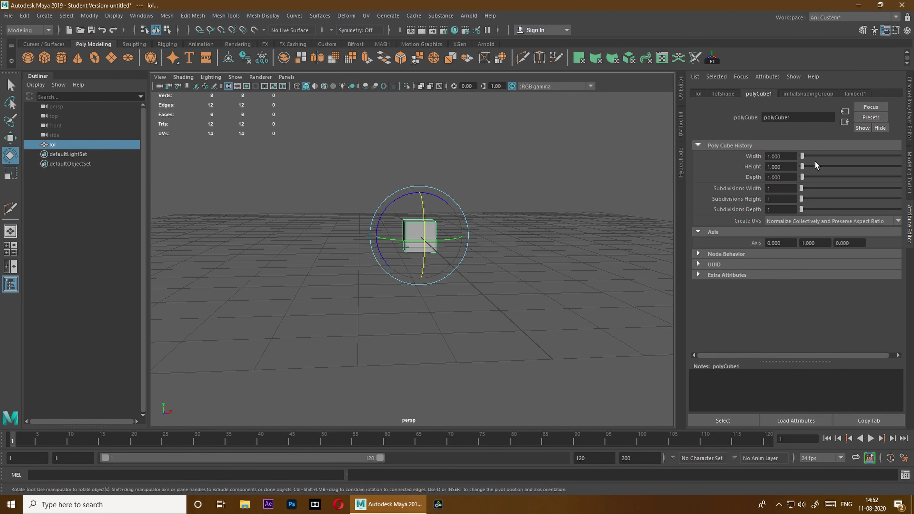
{"action": "left_click_drag", "start_coordinate": [802, 156], "coordinate": [846, 169]}
{"action": "key", "text": "ctrl+z"}
- Browse the lol, lolShape, initialShadingGroup and lambert1 tabs, ending back on polyCube1
{"action": "left_click", "coordinate": [704, 94]}
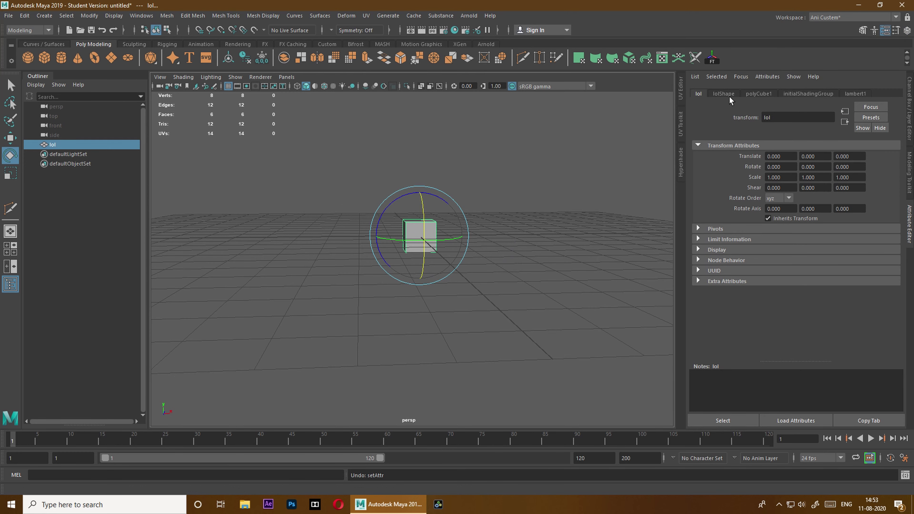
{"action": "left_click", "coordinate": [729, 96]}
{"action": "left_click", "coordinate": [759, 94]}
{"action": "left_click", "coordinate": [810, 94]}
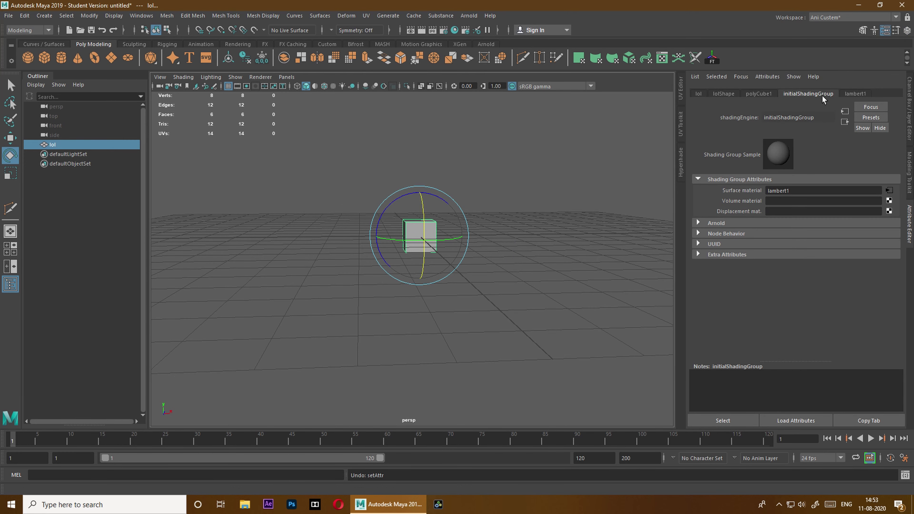
{"action": "left_click", "coordinate": [863, 95]}
{"action": "left_click", "coordinate": [810, 93]}
{"action": "left_click", "coordinate": [758, 95]}
{"action": "mouse_move", "coordinate": [466, 180]}
{"action": "left_mouse_down", "text": "alt"}
{"action": "mouse_move", "coordinate": [541, 183]}
{"action": "mouse_move", "coordinate": [547, 194]}
{"action": "left_mouse_up", "text": "alt"}
{"action": "right_click_drag", "start_coordinate": [546, 194], "coordinate": [512, 204], "text": "alt"}
{"action": "left_click_drag", "start_coordinate": [512, 204], "coordinate": [526, 214], "text": "alt"}
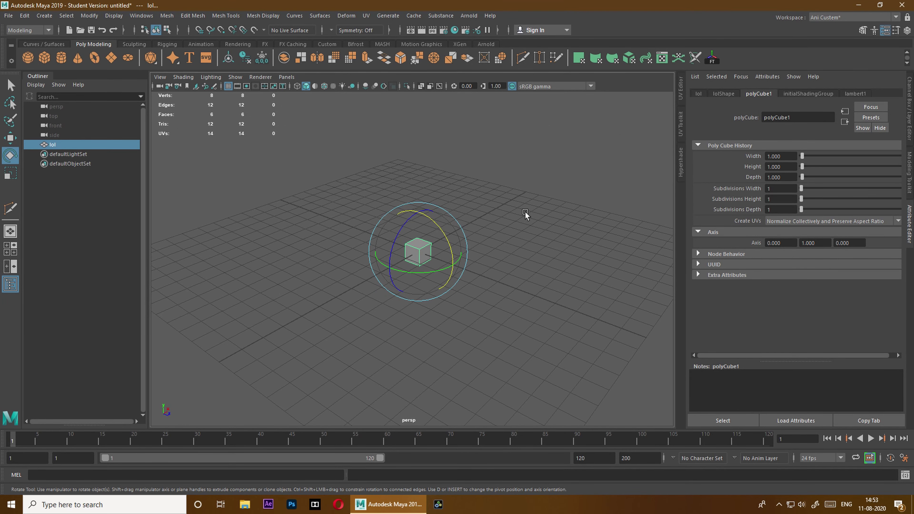
- Zoom in and tumble the persp camera around the unit cube lol for a close look
{"action": "scroll", "coordinate": [526, 211], "scroll_direction": "up", "scroll_amount": 2}
{"action": "scroll", "coordinate": [525, 212], "scroll_direction": "up", "scroll_amount": 2}
{"action": "right_click_drag", "start_coordinate": [525, 212], "coordinate": [512, 233], "text": "alt"}
{"action": "mouse_move", "coordinate": [513, 233]}
{"action": "left_mouse_down", "text": "alt"}
{"action": "mouse_move", "coordinate": [511, 222]}
{"action": "mouse_move", "coordinate": [572, 223]}
{"action": "mouse_move", "coordinate": [533, 265]}
{"action": "mouse_move", "coordinate": [518, 251]}
{"action": "left_mouse_up", "text": "alt"}
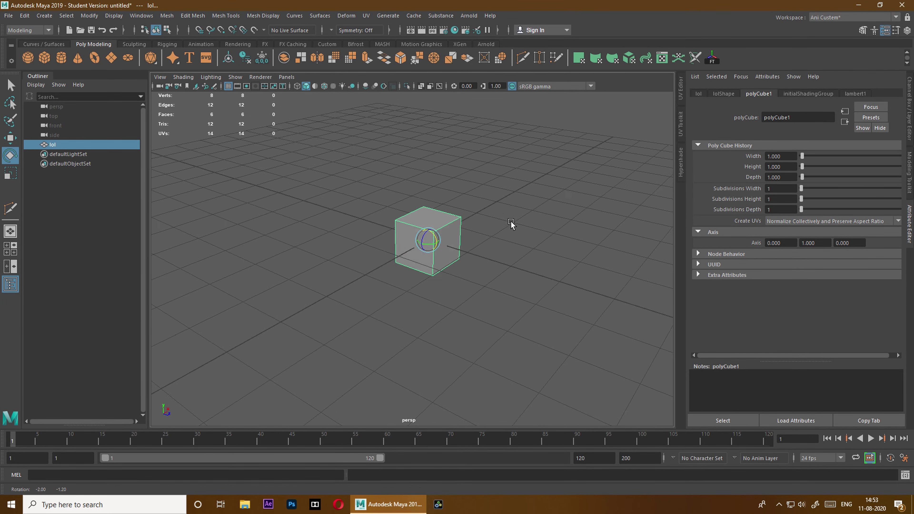
{"action": "scroll", "coordinate": [543, 221], "scroll_direction": "up", "scroll_amount": 3}
{"action": "scroll", "coordinate": [533, 265], "scroll_direction": "down", "scroll_amount": 3}
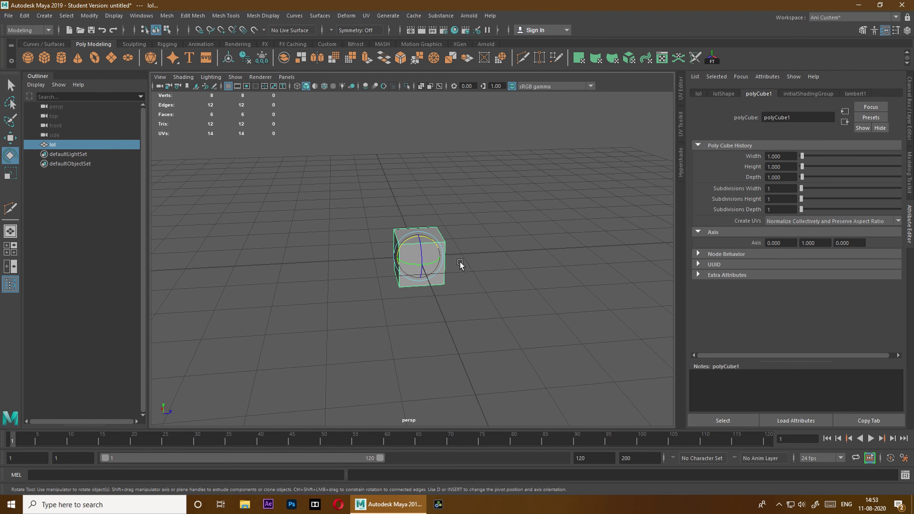
{"action": "mouse_move", "coordinate": [262, 242]}
{"action": "left_mouse_down", "text": "alt"}
{"action": "mouse_move", "coordinate": [504, 260]}
{"action": "mouse_move", "coordinate": [367, 266]}
{"action": "mouse_move", "coordinate": [343, 239]}
{"action": "mouse_move", "coordinate": [384, 244]}
{"action": "left_mouse_up", "text": "alt"}
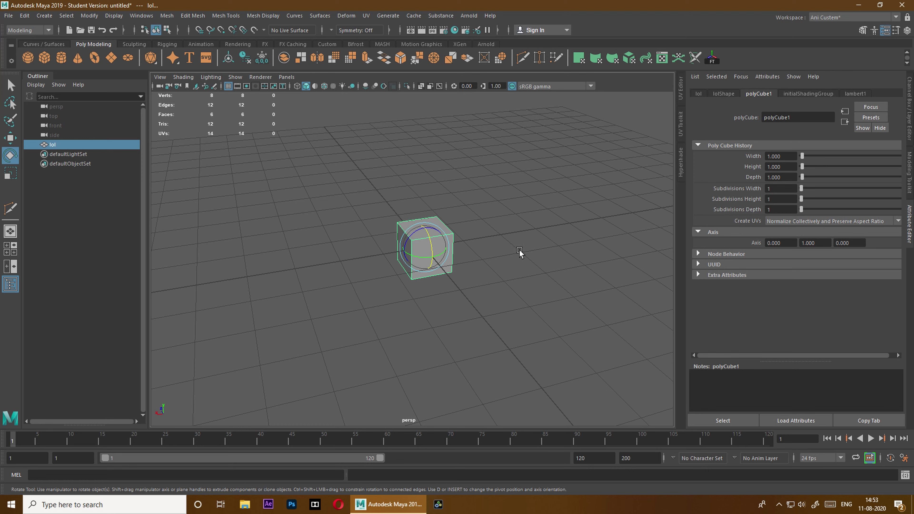
{"action": "scroll", "coordinate": [519, 249], "scroll_direction": "up", "scroll_amount": 2}
{"action": "mouse_move", "coordinate": [518, 253]}
{"action": "left_mouse_down", "text": "alt"}
{"action": "mouse_move", "coordinate": [498, 273]}
{"action": "mouse_move", "coordinate": [504, 268]}
{"action": "left_mouse_up", "text": "alt"}
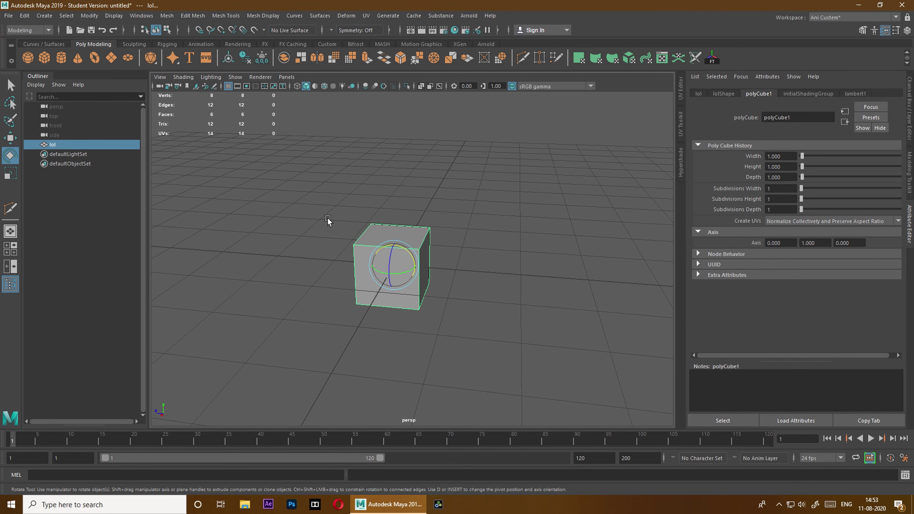
- Move the lol cube with the Move tool, then undo its last move
{"action": "key", "text": "w"}
{"action": "key", "text": "q"}
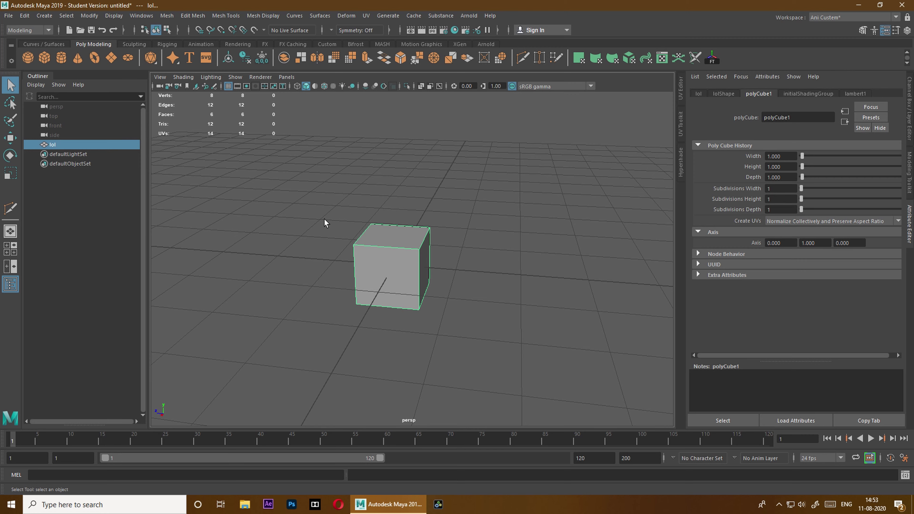
{"action": "key", "text": "w"}
{"action": "mouse_move", "coordinate": [387, 261]}
{"action": "left_mouse_down"}
{"action": "mouse_move", "coordinate": [423, 263]}
{"action": "mouse_move", "coordinate": [549, 180]}
{"action": "mouse_move", "coordinate": [527, 212]}
{"action": "left_mouse_up"}
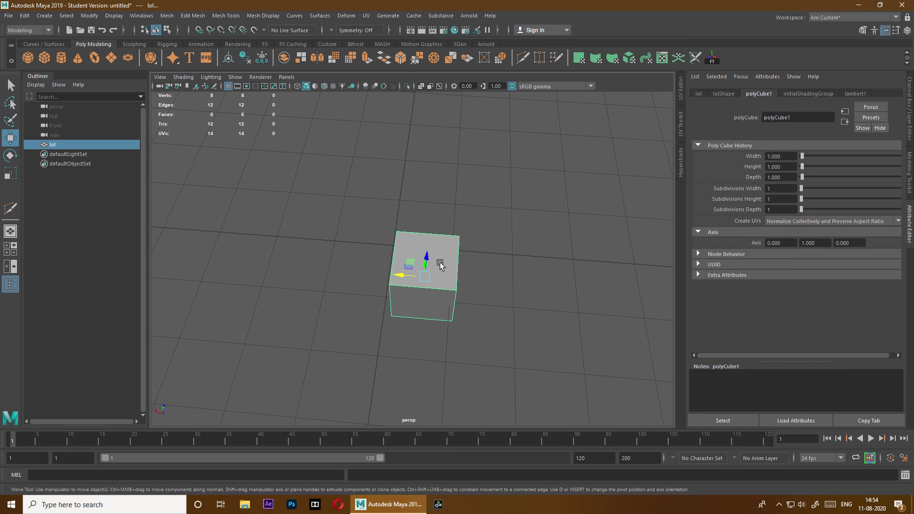
{"action": "left_click_drag", "start_coordinate": [425, 278], "coordinate": [415, 220]}
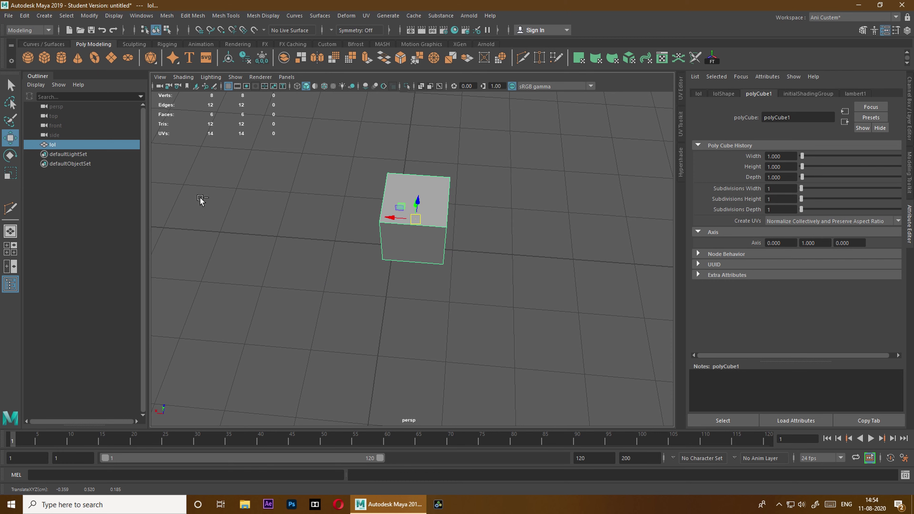
{"action": "key", "text": "ctrl+z"}
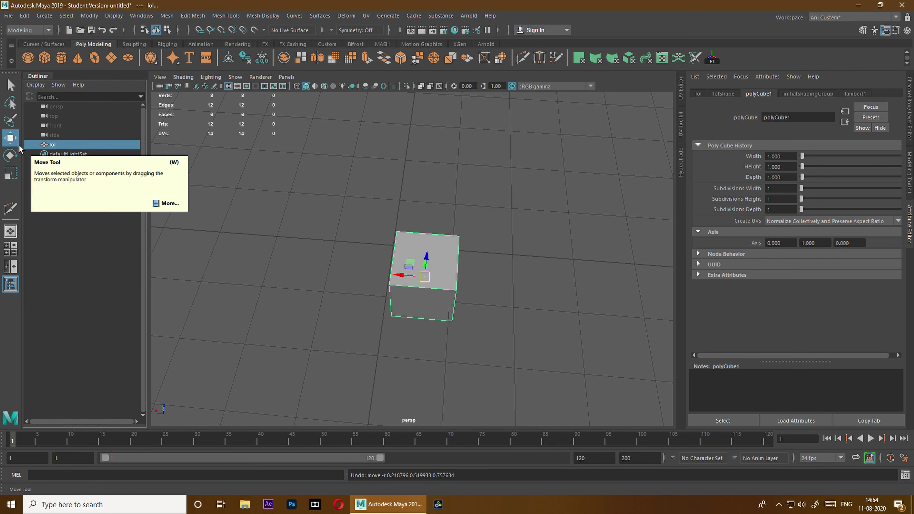
- Undo the cube's roughly 123° rotation, leaving the Rotate tool active
{"action": "left_click", "coordinate": [18, 160]}
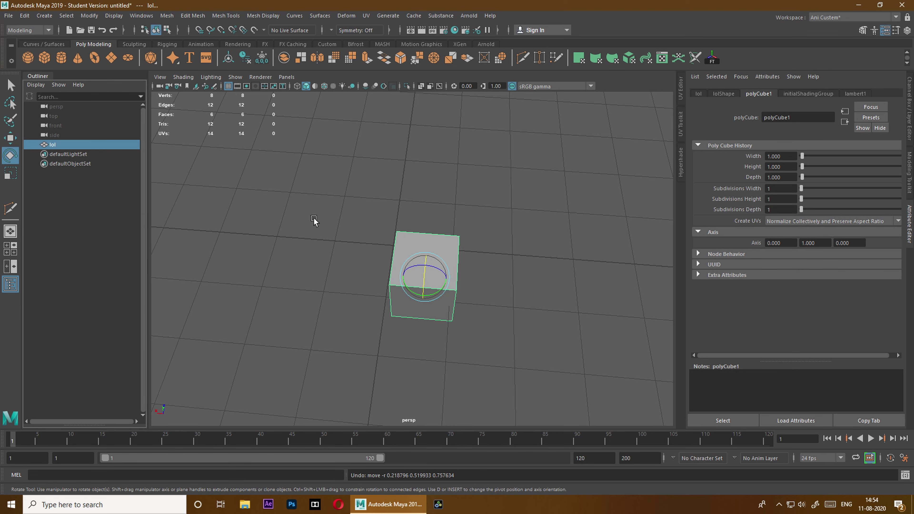
{"action": "key", "text": "w"}
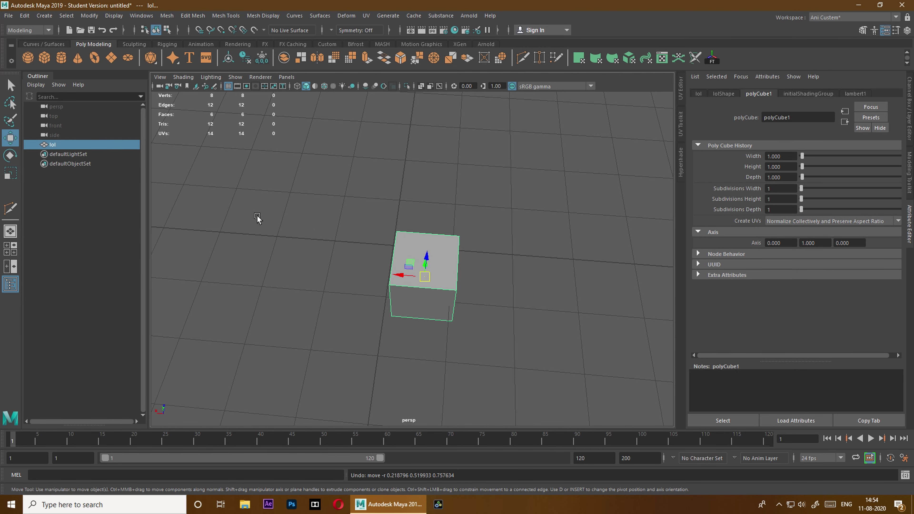
{"action": "key", "text": "e"}
{"action": "left_click_drag", "start_coordinate": [355, 273], "coordinate": [477, 269], "text": "alt"}
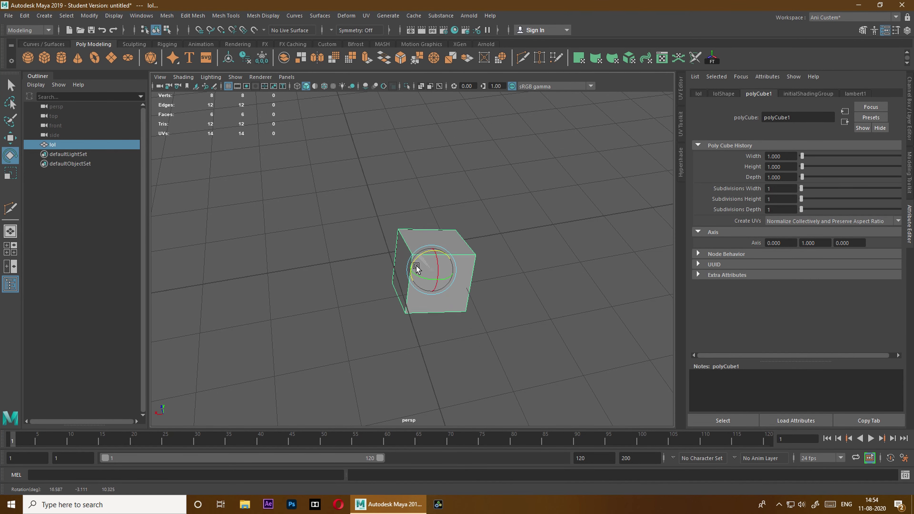
{"action": "key", "text": "ctrl+z"}
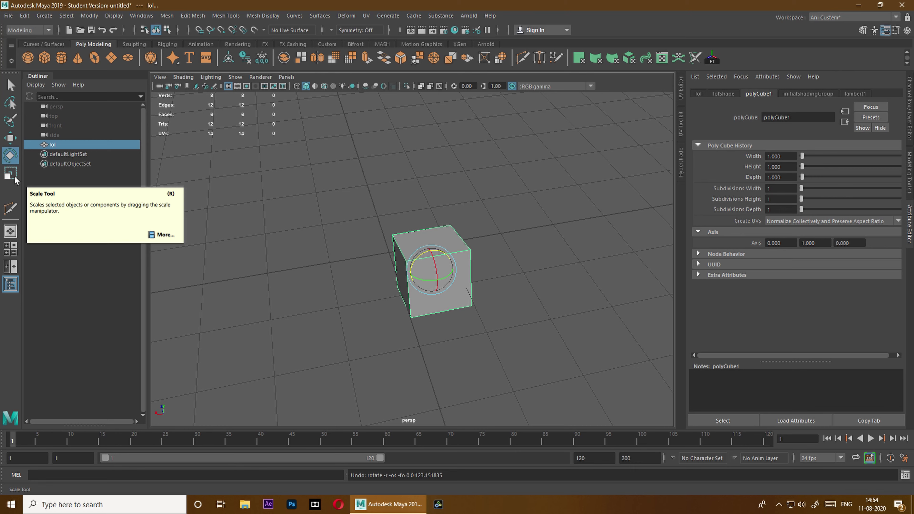
{"action": "left_click", "coordinate": [16, 180]}
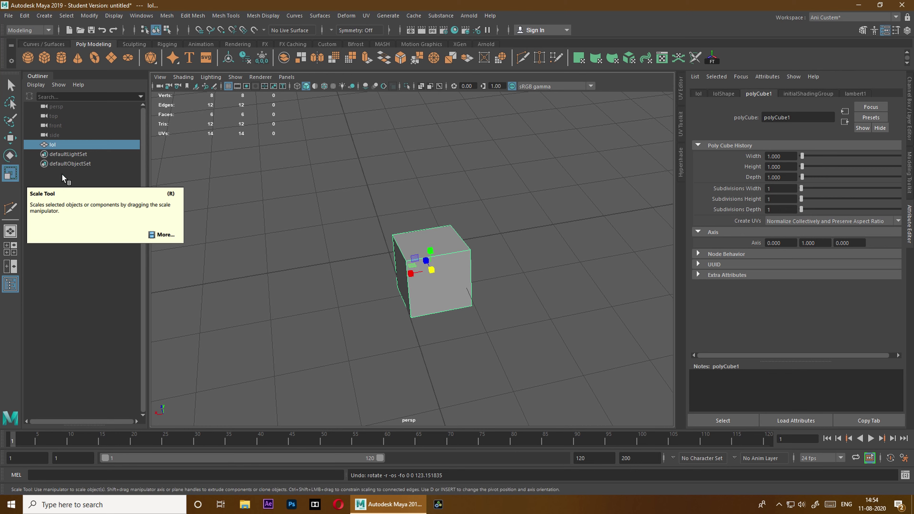
{"action": "left_click", "coordinate": [19, 161]}
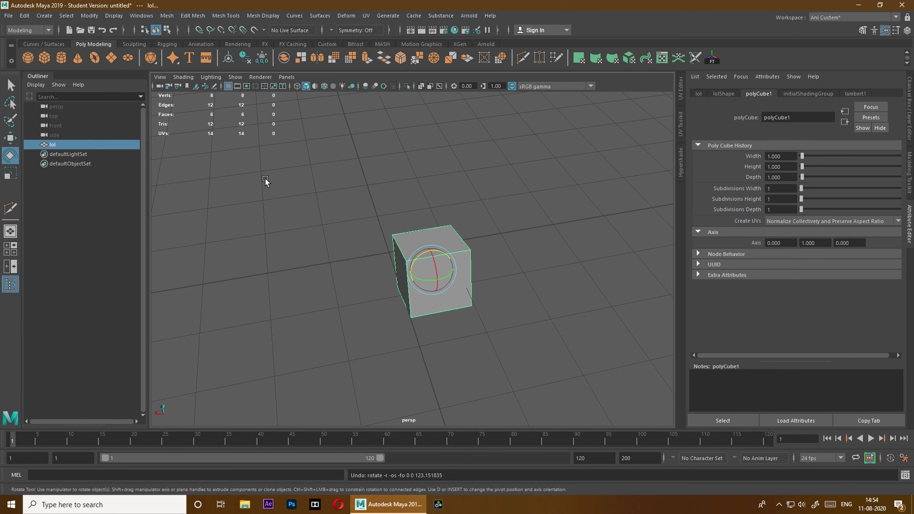
- Tumble and zoom the persp camera to view lol from several angles, including from above
{"action": "mouse_move", "coordinate": [266, 180]}
{"action": "left_mouse_down", "text": "alt"}
{"action": "mouse_move", "coordinate": [592, 247]}
{"action": "mouse_move", "coordinate": [560, 206]}
{"action": "mouse_move", "coordinate": [509, 207]}
{"action": "left_mouse_up", "text": "alt"}
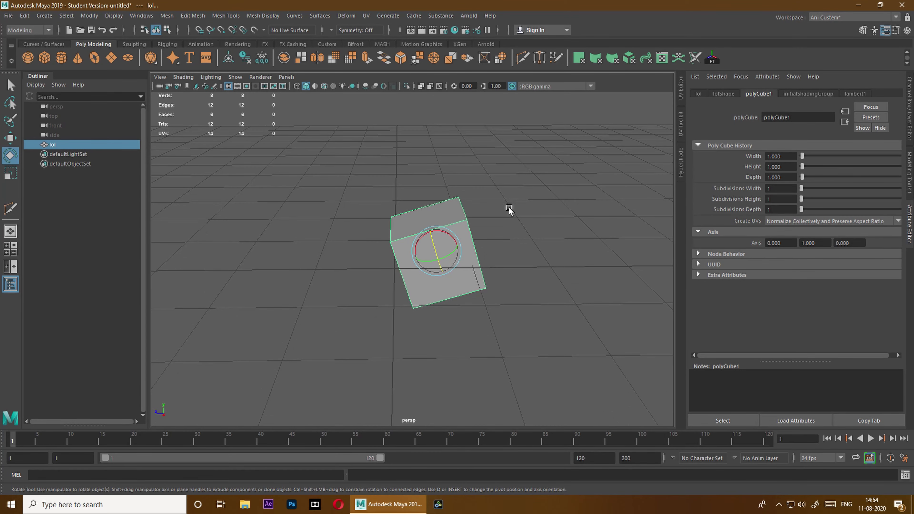
{"action": "mouse_move", "coordinate": [446, 238]}
{"action": "left_mouse_down"}
{"action": "mouse_move", "coordinate": [666, 193]}
{"action": "mouse_move", "coordinate": [625, 205]}
{"action": "left_mouse_up"}
{"action": "left_click_drag", "start_coordinate": [498, 198], "coordinate": [506, 198], "text": "alt"}
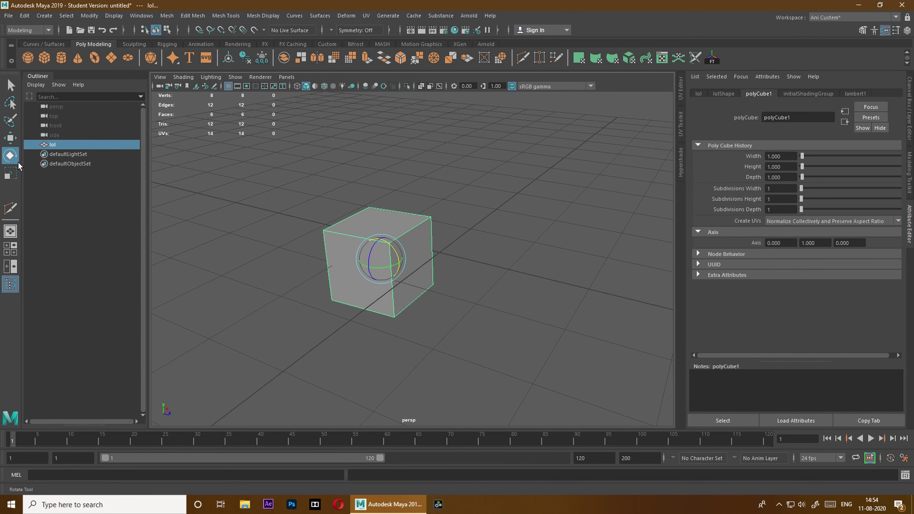
{"action": "mouse_move", "coordinate": [426, 210]}
{"action": "left_mouse_down", "text": "alt"}
{"action": "mouse_move", "coordinate": [467, 214]}
{"action": "mouse_move", "coordinate": [486, 235]}
{"action": "left_mouse_up", "text": "alt"}
{"action": "scroll", "coordinate": [486, 235], "scroll_direction": "up", "scroll_amount": 3}
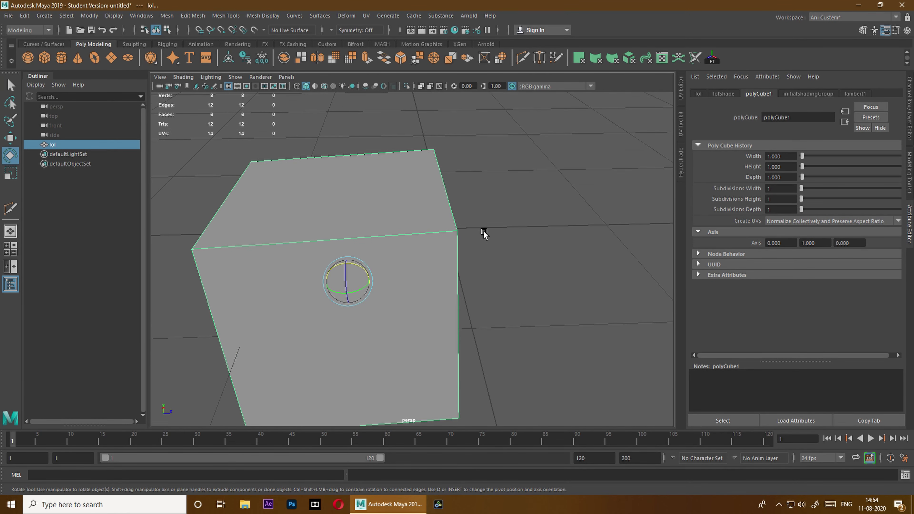
{"action": "scroll", "coordinate": [483, 234], "scroll_direction": "down", "scroll_amount": 3}
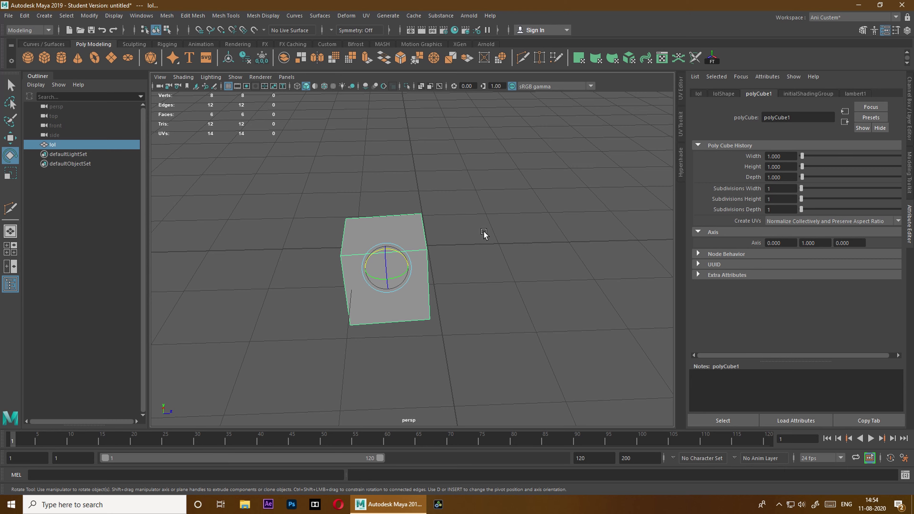
{"action": "mouse_move", "coordinate": [484, 234]}
{"action": "left_mouse_down", "text": "alt"}
{"action": "mouse_move", "coordinate": [537, 239]}
{"action": "mouse_move", "coordinate": [519, 274]}
{"action": "left_mouse_up", "text": "alt"}
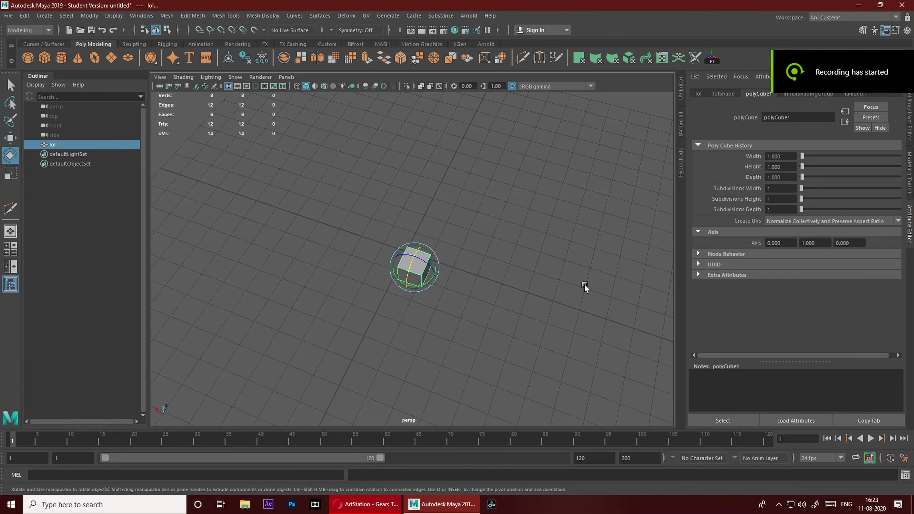
- Dismiss the GeForce Experience recording overlay and bring up Maya's File menu
{"action": "left_click_drag", "start_coordinate": [586, 285], "coordinate": [568, 252], "text": "alt"}
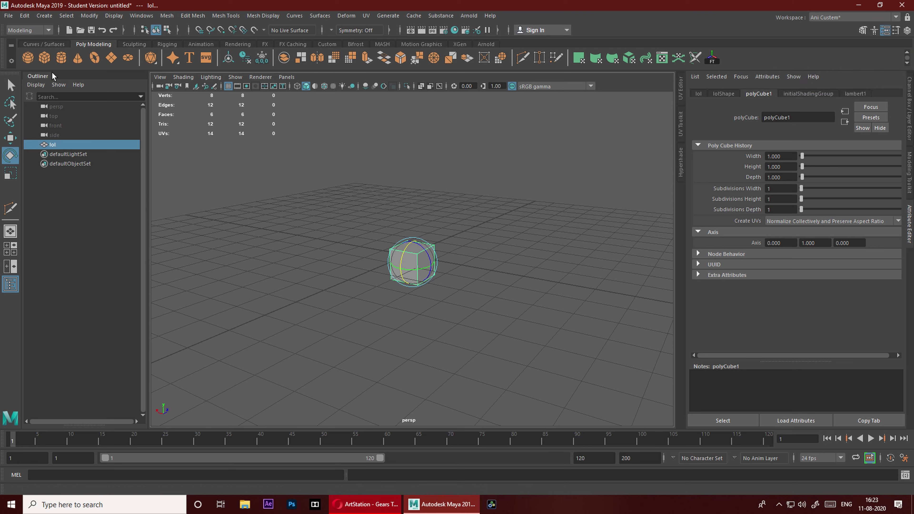
{"action": "left_click", "coordinate": [7, 15]}
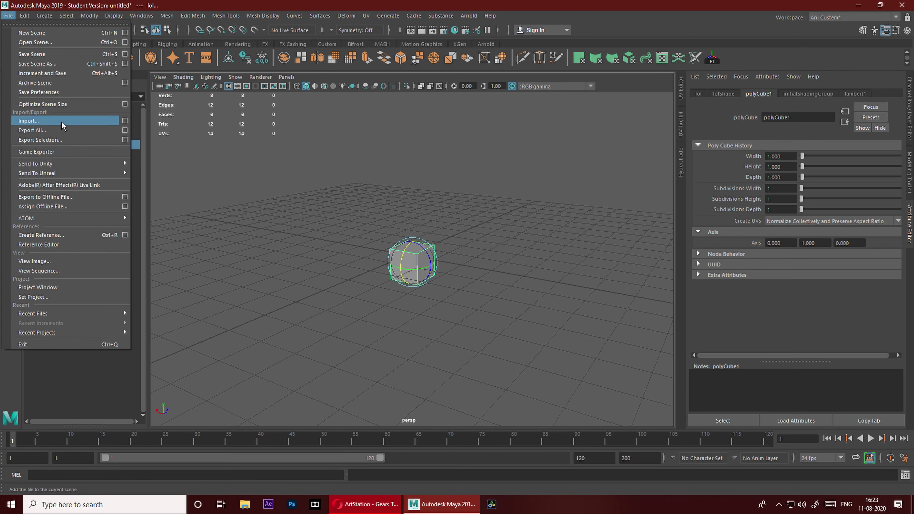
- Start a new scene without saving the cube, then browse files in Open Scene
{"action": "left_click", "coordinate": [63, 38]}
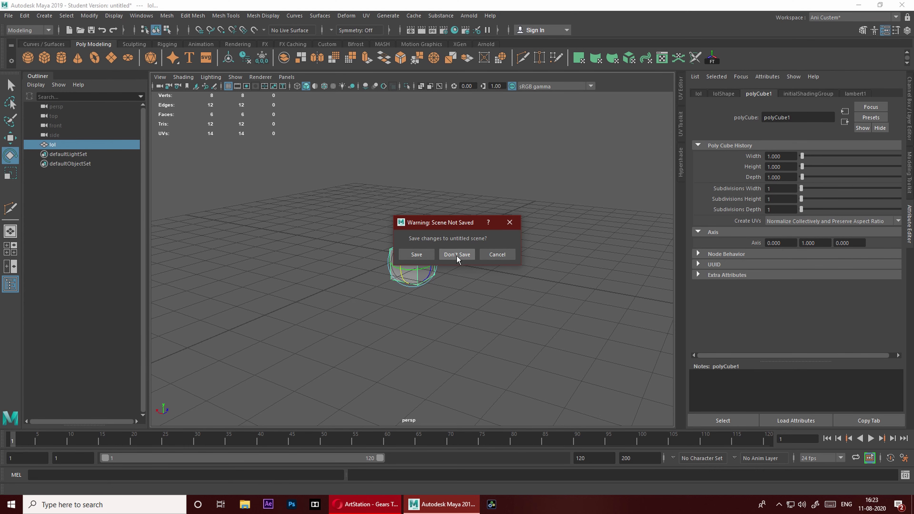
{"action": "left_click", "coordinate": [457, 254]}
{"action": "left_click", "coordinate": [8, 16]}
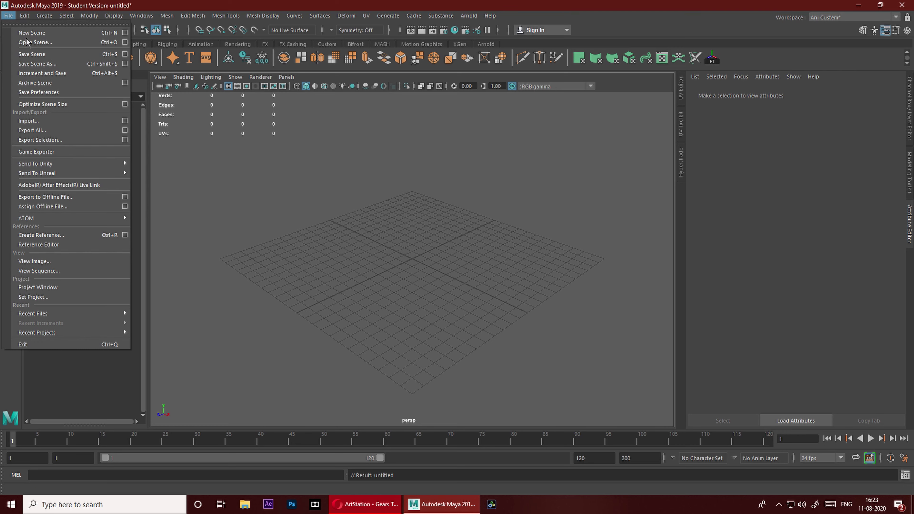
{"action": "left_click", "coordinate": [32, 46]}
{"action": "scroll", "coordinate": [270, 268], "scroll_direction": "down", "scroll_amount": 4}
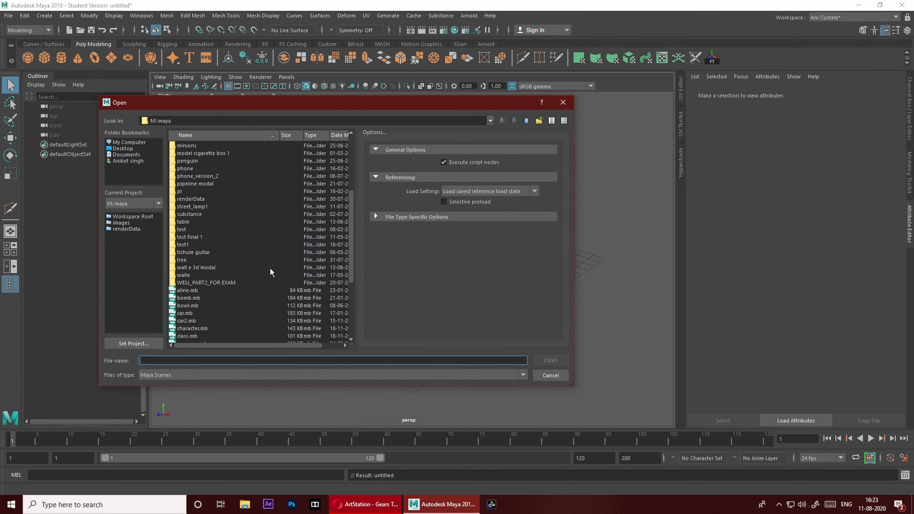
{"action": "scroll", "coordinate": [269, 271], "scroll_direction": "down", "scroll_amount": 5}
{"action": "left_click", "coordinate": [202, 290]}
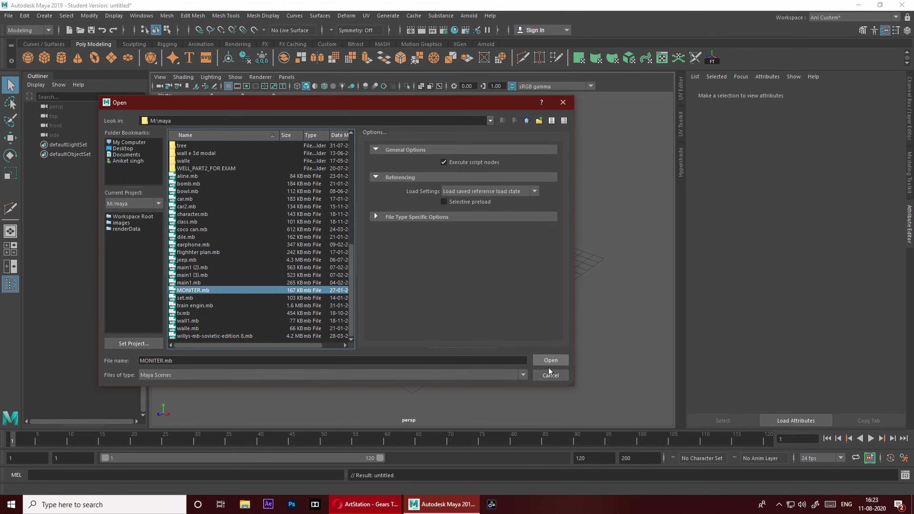
- Open light house4.0001.mb from the lighthouse folder, discarding unsaved changes
{"action": "scroll", "coordinate": [274, 275], "scroll_direction": "up", "scroll_amount": 4}
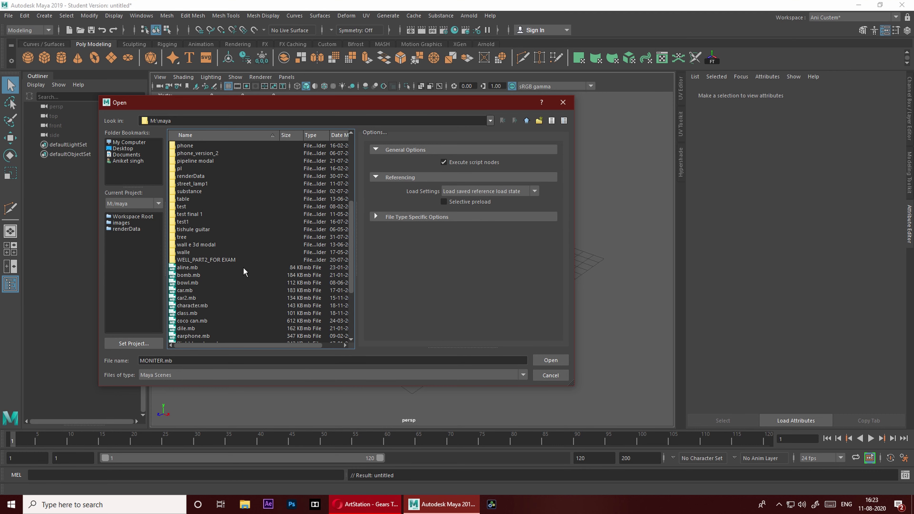
{"action": "scroll", "coordinate": [218, 249], "scroll_direction": "up", "scroll_amount": 1}
{"action": "scroll", "coordinate": [218, 251], "scroll_direction": "up", "scroll_amount": 1}
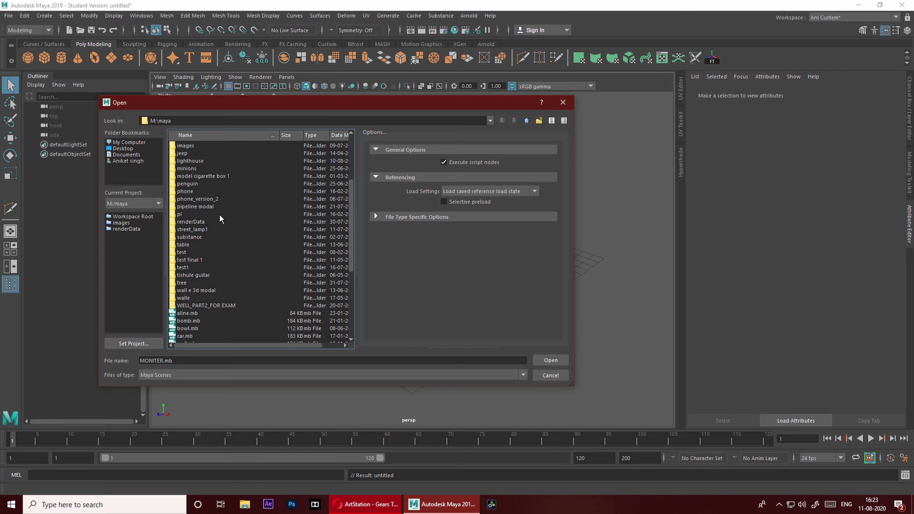
{"action": "scroll", "coordinate": [220, 215], "scroll_direction": "up", "scroll_amount": 3}
{"action": "double_click", "coordinate": [203, 188]}
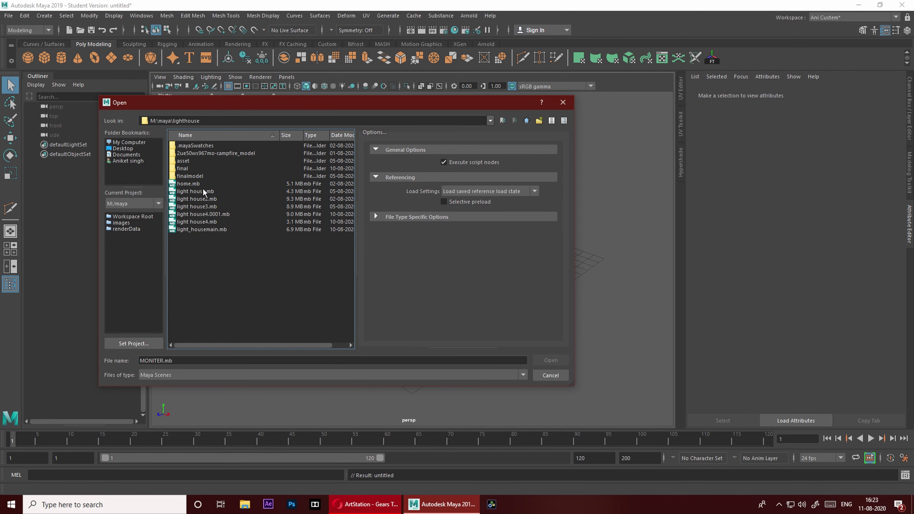
{"action": "double_click", "coordinate": [212, 217]}
{"action": "left_click", "coordinate": [460, 258]}
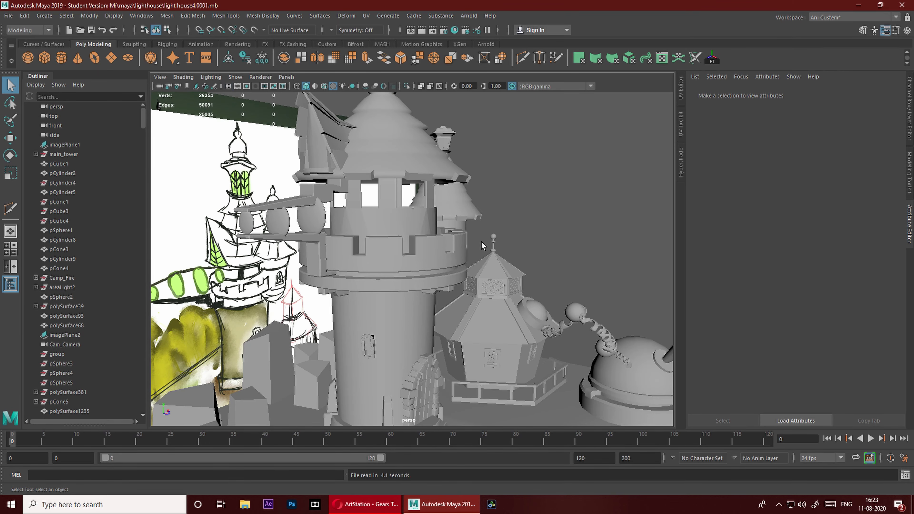
- Isolate the selected lighthouse diorama meshes so the backdrop images are hidden
{"action": "left_click_drag", "start_coordinate": [481, 241], "coordinate": [479, 280], "text": "alt"}
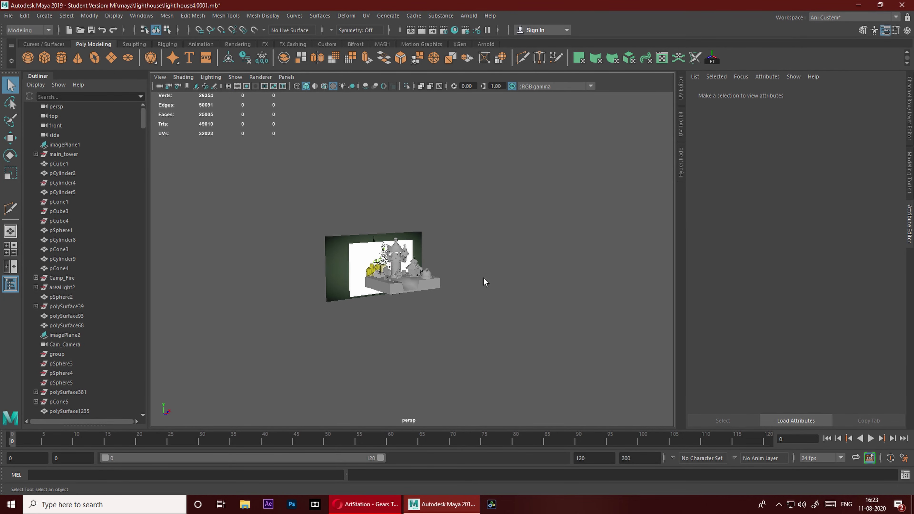
{"action": "scroll", "coordinate": [484, 278], "scroll_direction": "up", "scroll_amount": 5}
{"action": "left_click_drag", "start_coordinate": [538, 426], "coordinate": [288, 163]}
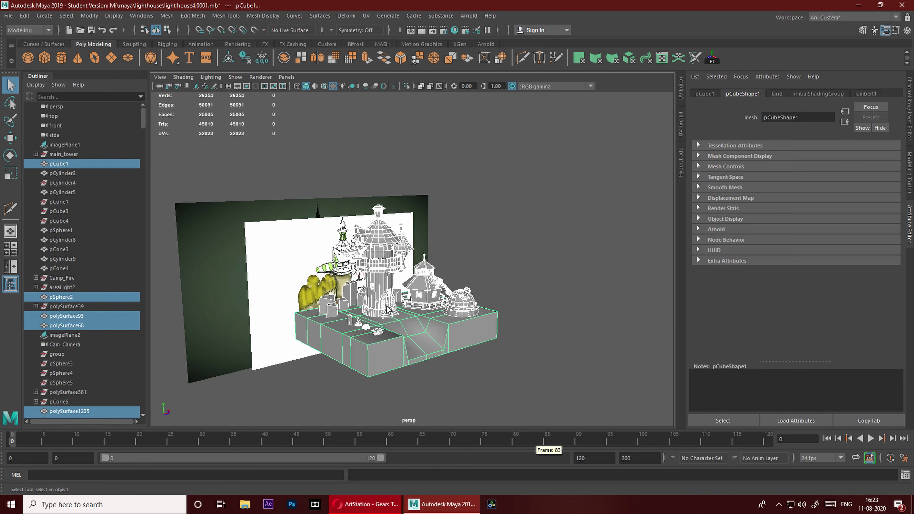
{"action": "left_click", "coordinate": [407, 87]}
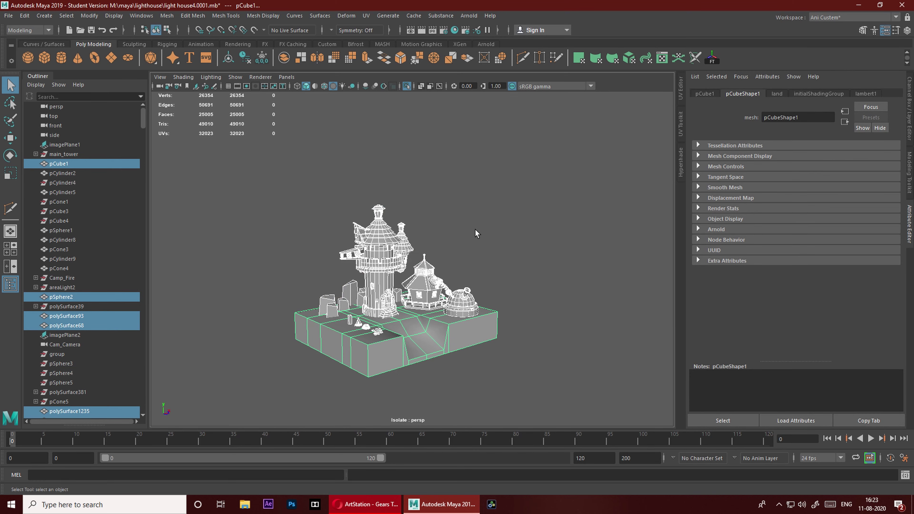
{"action": "scroll", "coordinate": [475, 230], "scroll_direction": "up", "scroll_amount": 5}
{"action": "left_click", "coordinate": [592, 240]}
- Orbit around the isolated lighthouse diorama to view it from new angles
{"action": "scroll", "coordinate": [592, 240], "scroll_direction": "down", "scroll_amount": 5}
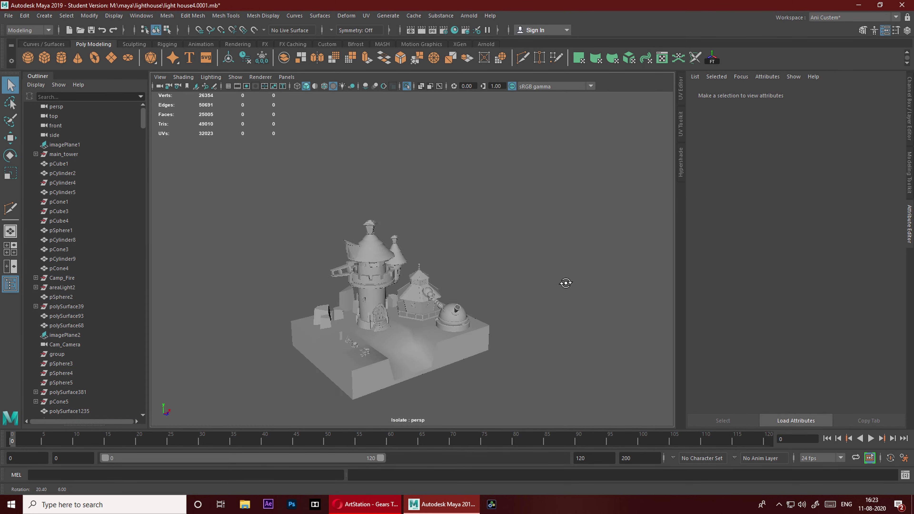
{"action": "left_click_drag", "start_coordinate": [565, 284], "coordinate": [559, 286], "text": "alt"}
{"action": "scroll", "coordinate": [560, 286], "scroll_direction": "up", "scroll_amount": 4}
{"action": "left_click_drag", "start_coordinate": [541, 245], "coordinate": [499, 224], "text": "alt"}
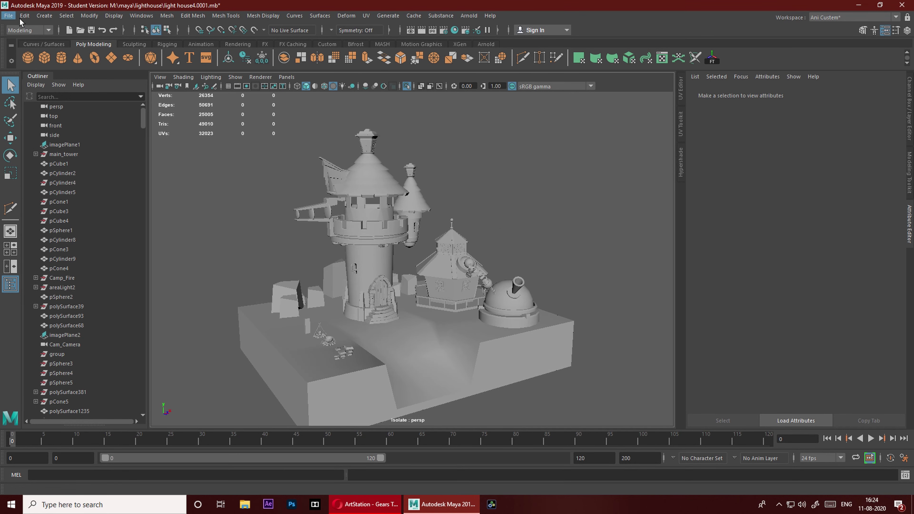
{"action": "left_click", "coordinate": [8, 15]}
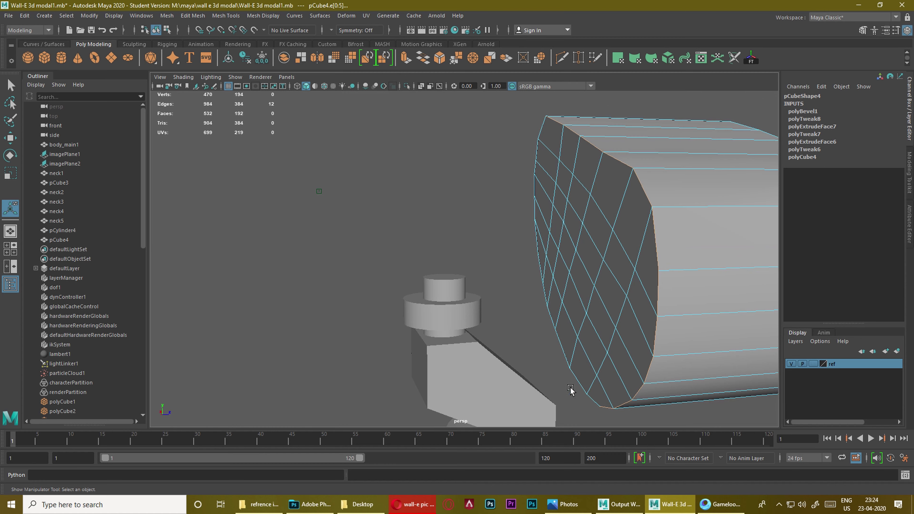
- Bevel the Wall-E head piece's selected edges and save Wall-E 3d modal1.mb
{"action": "right_click_drag", "start_coordinate": [594, 265], "coordinate": [670, 268], "text": "shift"}
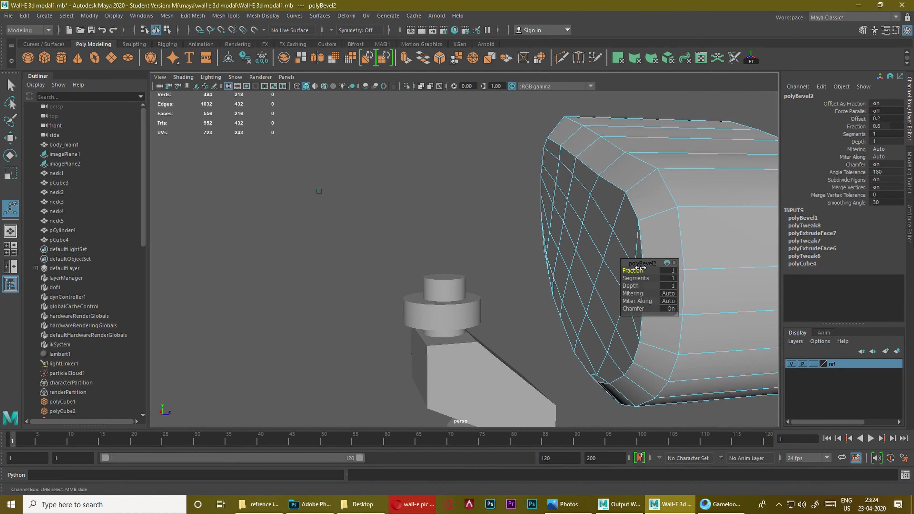
{"action": "mouse_move", "coordinate": [670, 270]}
{"action": "left_mouse_down", "text": "alt"}
{"action": "mouse_move", "coordinate": [639, 311]}
{"action": "mouse_move", "coordinate": [431, 265]}
{"action": "left_mouse_up", "text": "alt"}
{"action": "key", "text": "ctrl+s"}
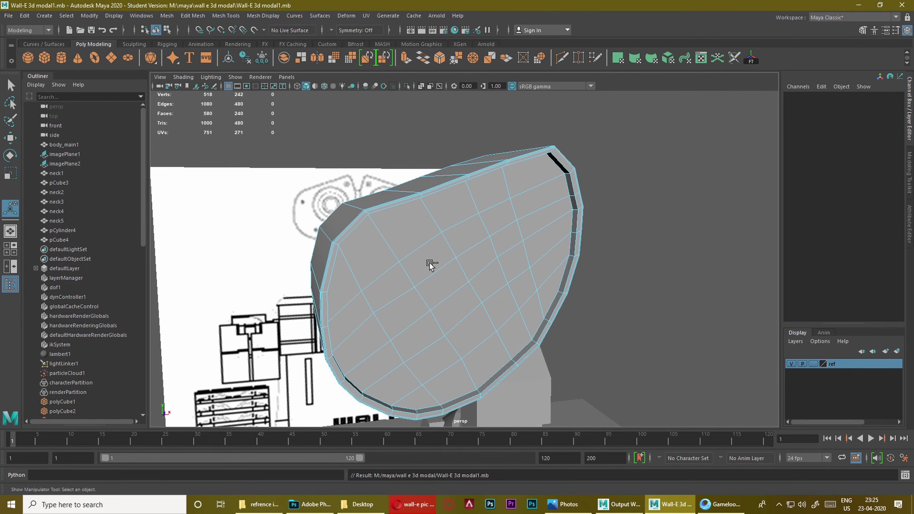